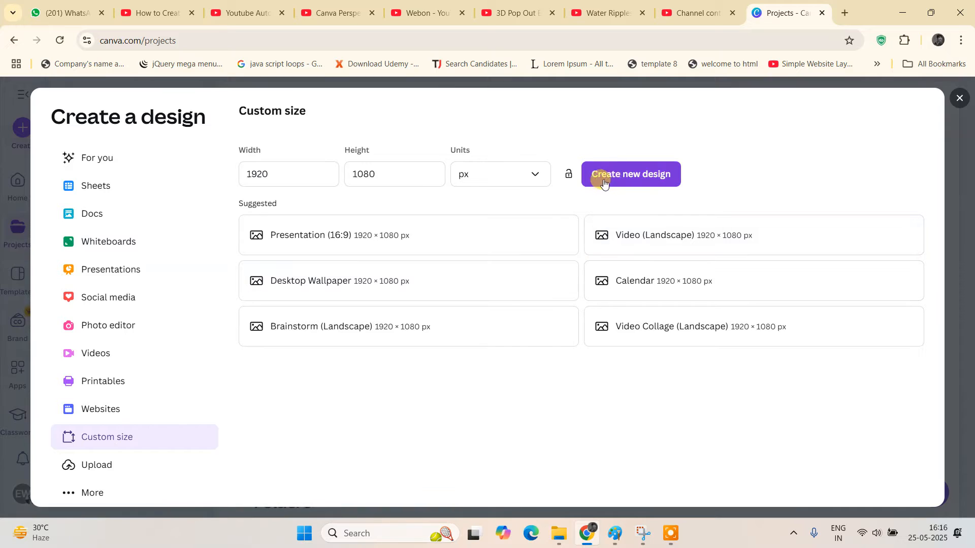
# Create a new 1920 × 1080 px design and search the elements library for "juice bottle".
pyautogui.click(649, 176)
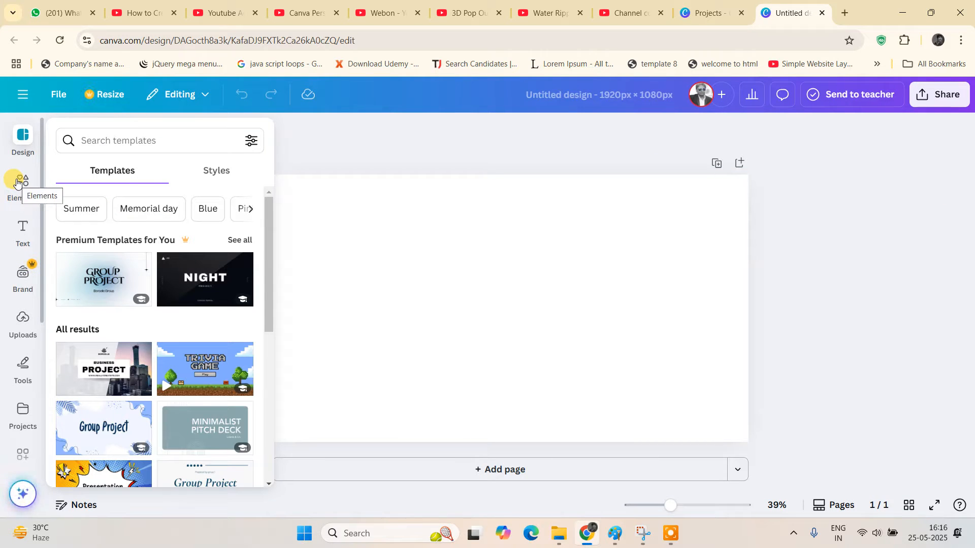
pyautogui.click(17, 183)
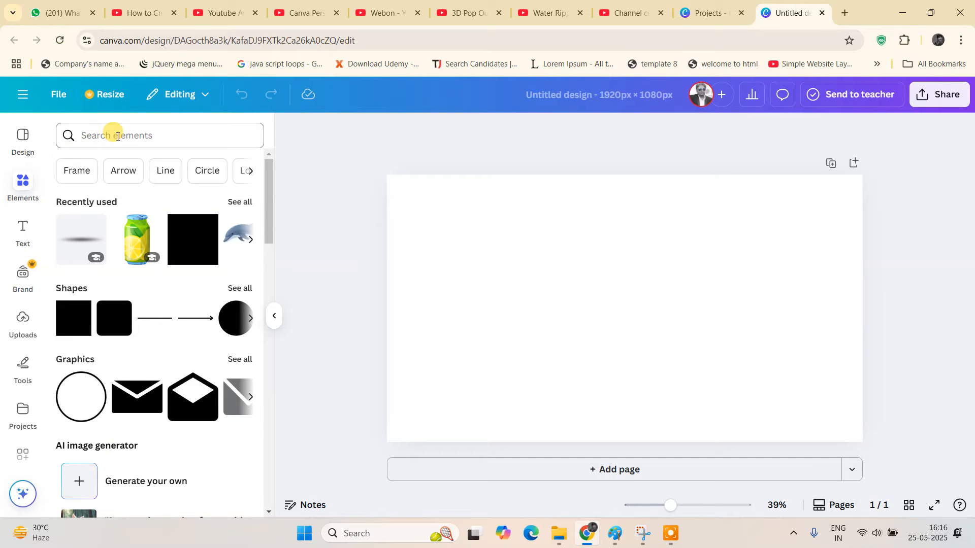
pyautogui.click(116, 136)
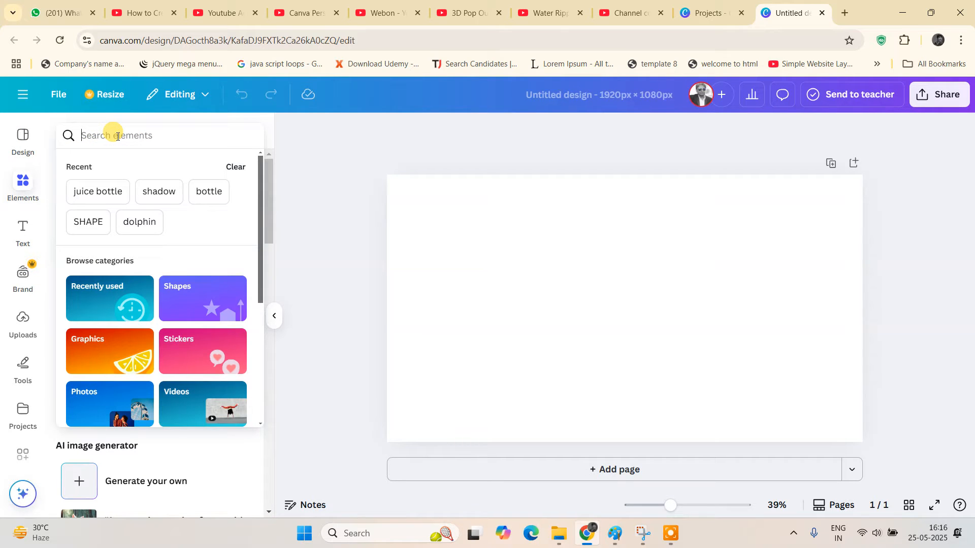
pyautogui.write('juice')
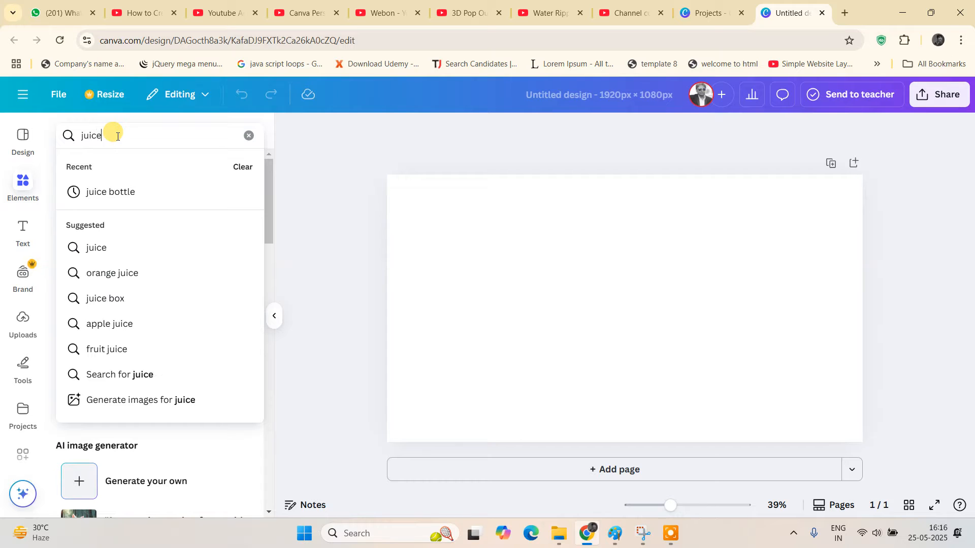
pyautogui.write(' bott')
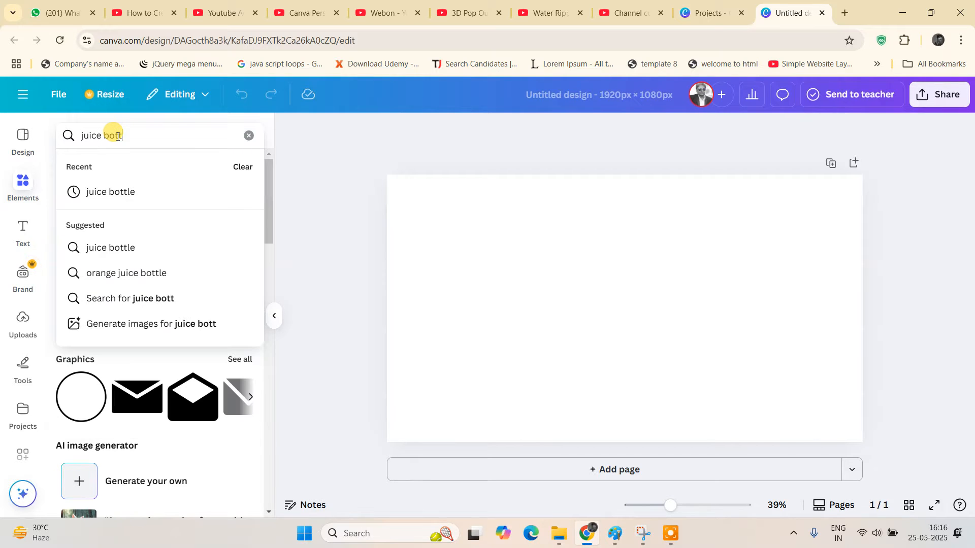
pyautogui.write('le')
pyautogui.press('Return')
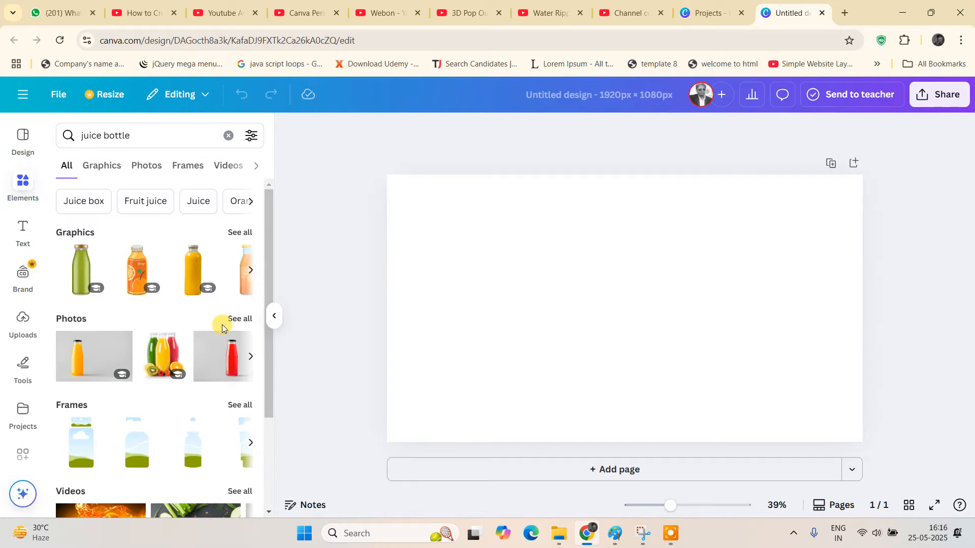
# Look through the photo results for "juice bottle" for a suitable product image.
pyautogui.click(110, 174)
pyautogui.click(159, 173)
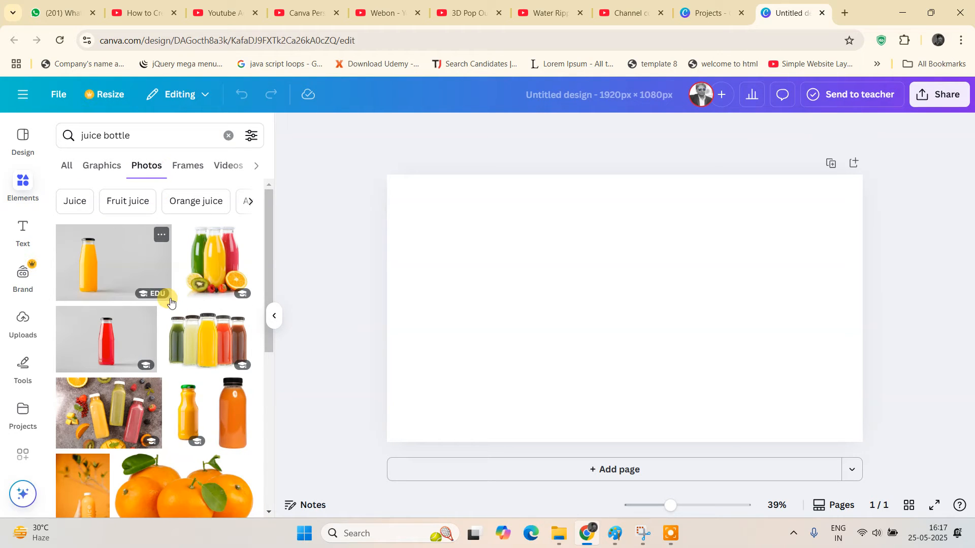
pyautogui.scroll(-2, 171, 302)
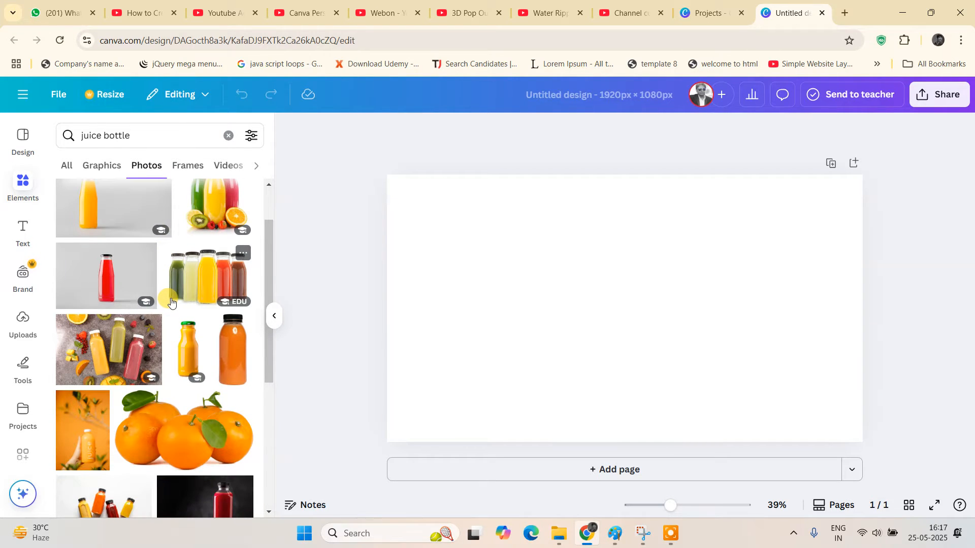
pyautogui.scroll(-2, 170, 301)
pyautogui.scroll(-4, 171, 301)
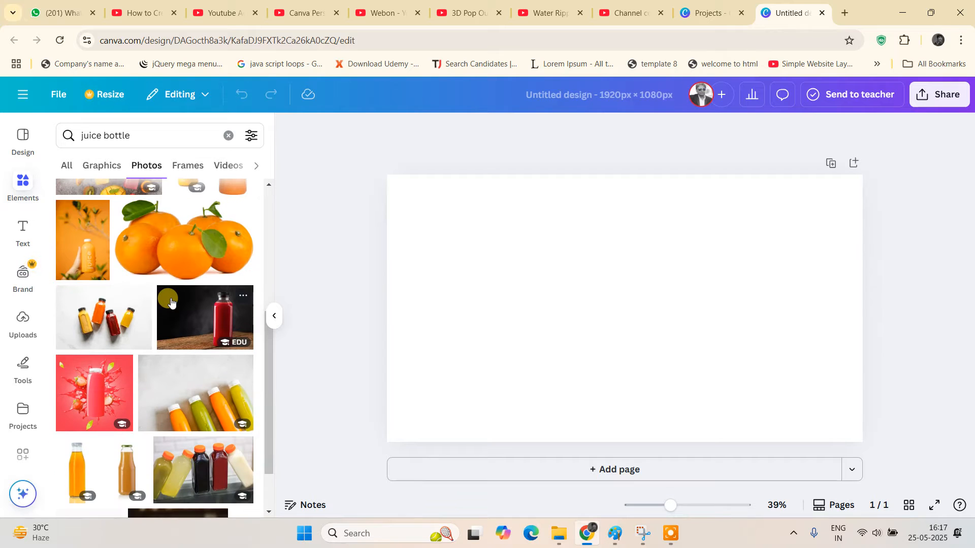
pyautogui.scroll(-2, 171, 302)
pyautogui.scroll(-8, 171, 302)
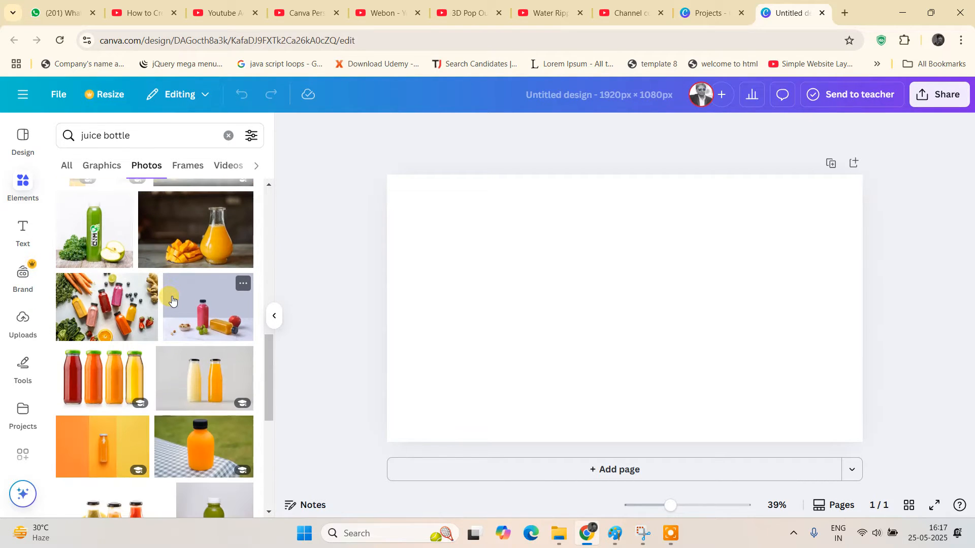
pyautogui.scroll(-8, 172, 300)
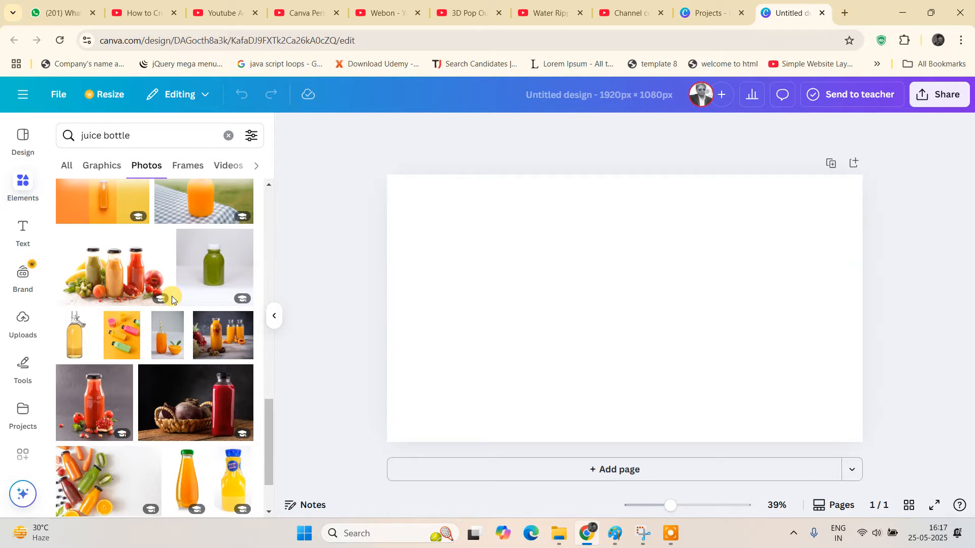
pyautogui.scroll(-7, 172, 300)
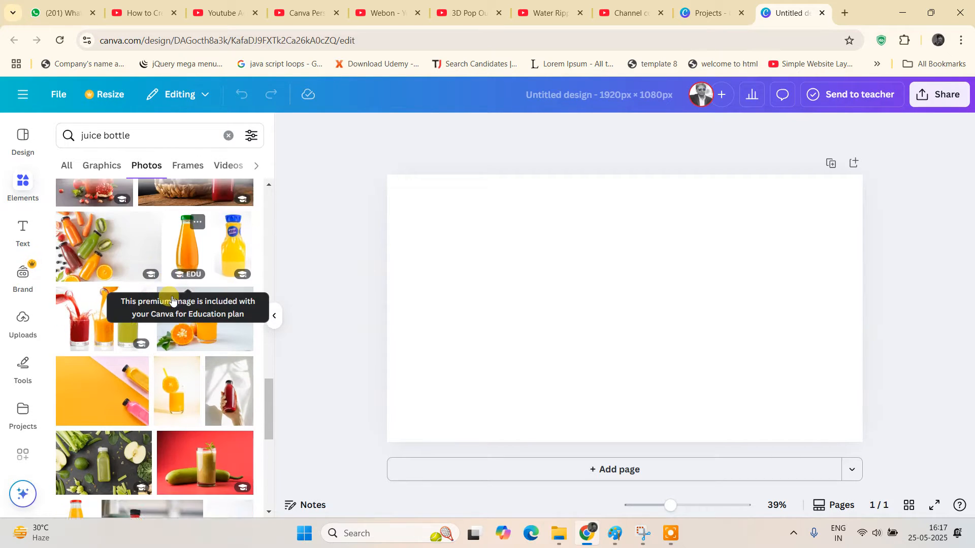
pyautogui.scroll(-4, 171, 299)
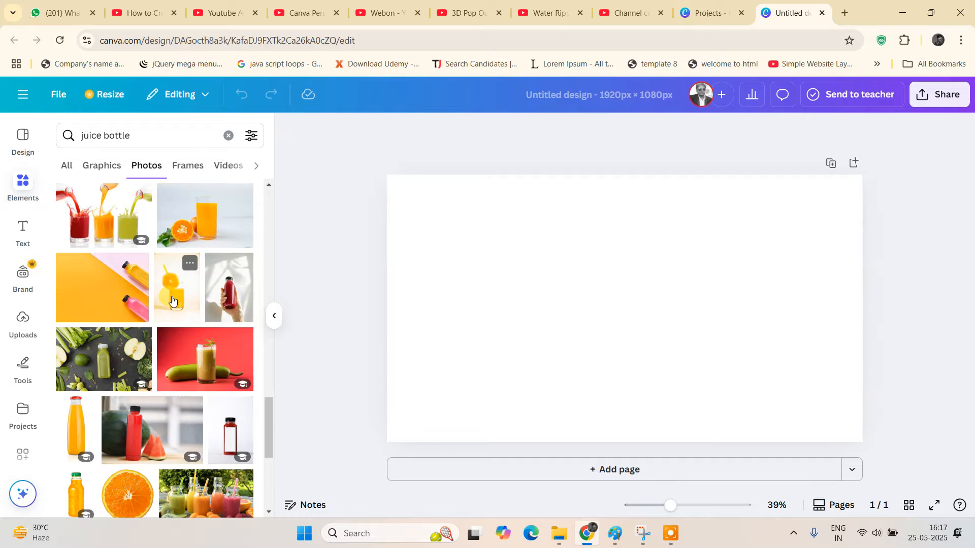
pyautogui.scroll(-9, 172, 300)
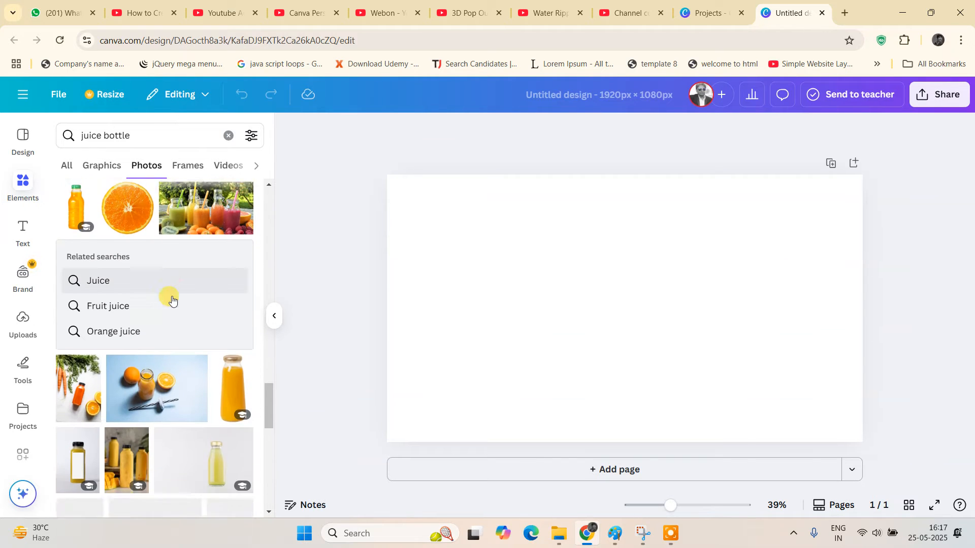
pyautogui.scroll(-8, 171, 300)
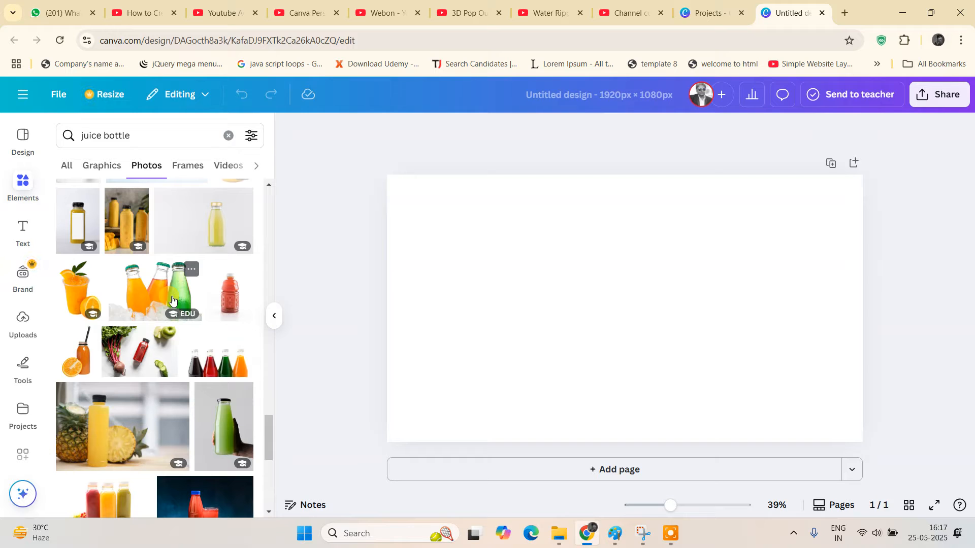
pyautogui.scroll(-6, 171, 299)
pyautogui.scroll(2, 172, 299)
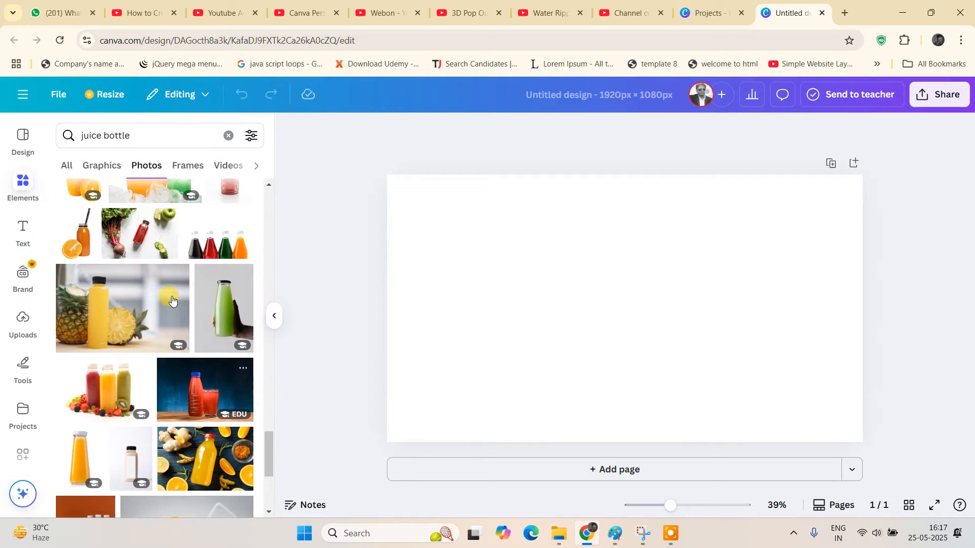
pyautogui.scroll(15, 171, 299)
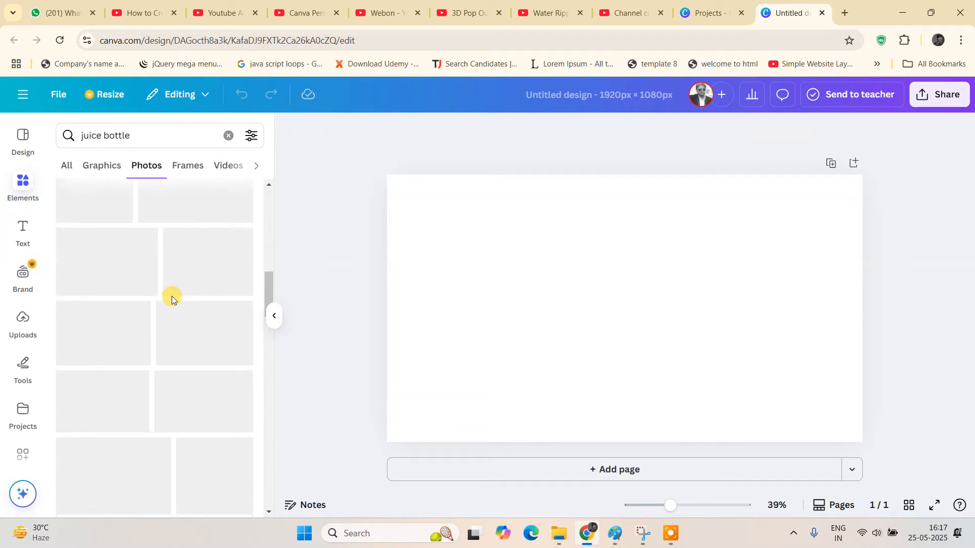
pyautogui.scroll(2, 171, 298)
pyautogui.scroll(3, 112, 204)
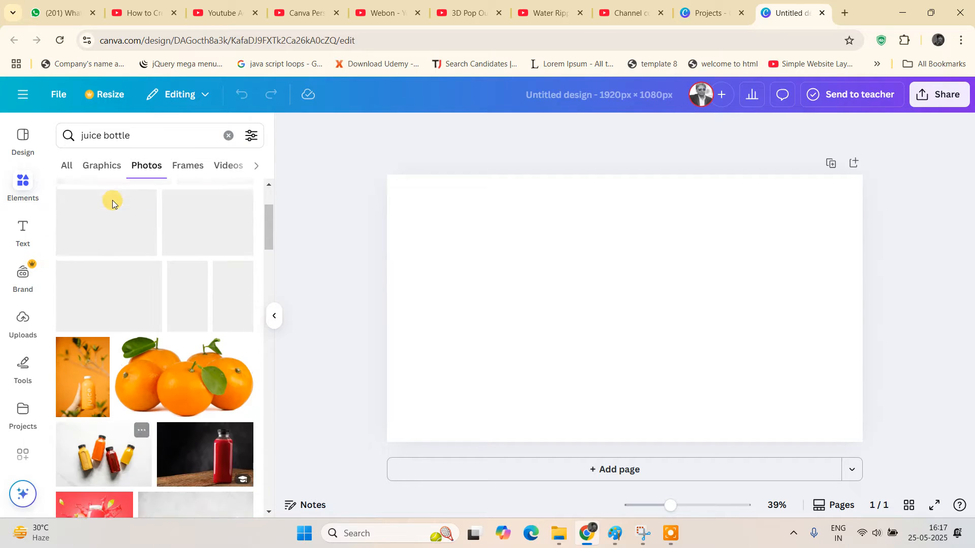
pyautogui.scroll(3, 112, 201)
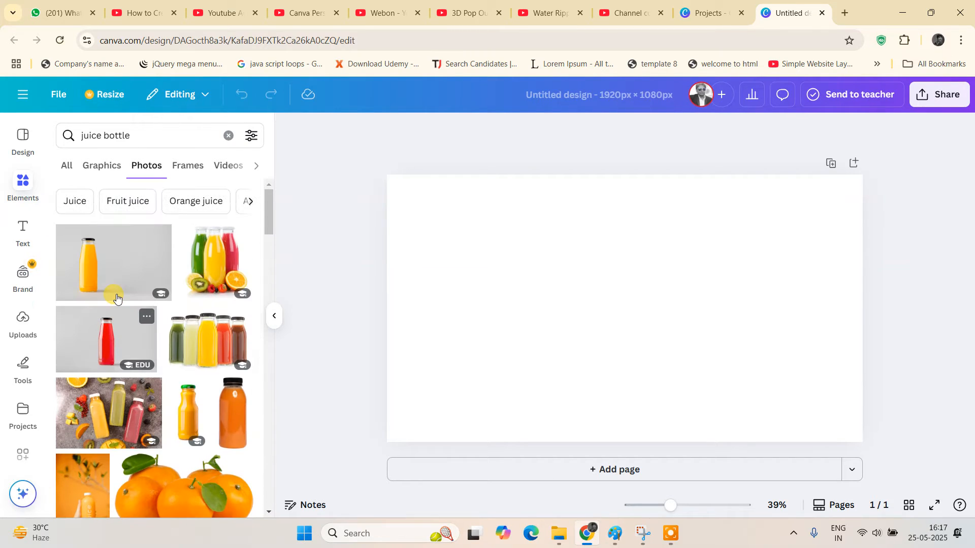
# Add the plain yellow juice bottle and the illustrated orange juice bottle from the graphics results to the page.
pyautogui.click(93, 170)
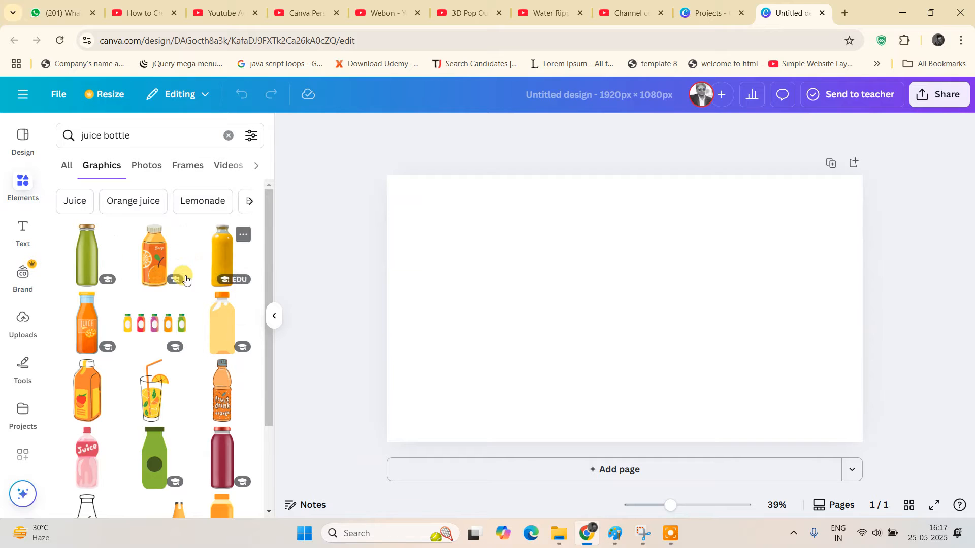
pyautogui.click(216, 247)
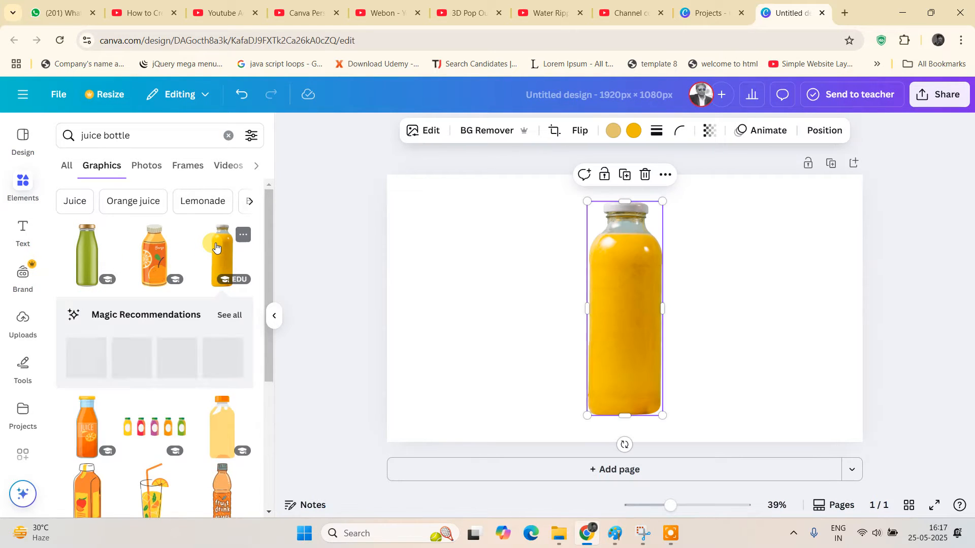
pyautogui.click(141, 253)
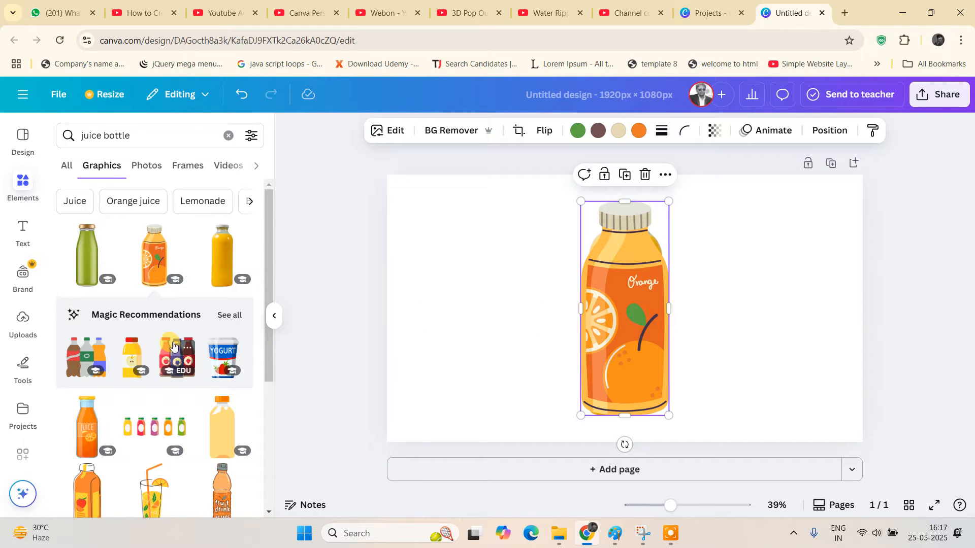
# Add the green lemon drink can from the graphics results and move it to the left part of the page.
pyautogui.scroll(-5, 173, 346)
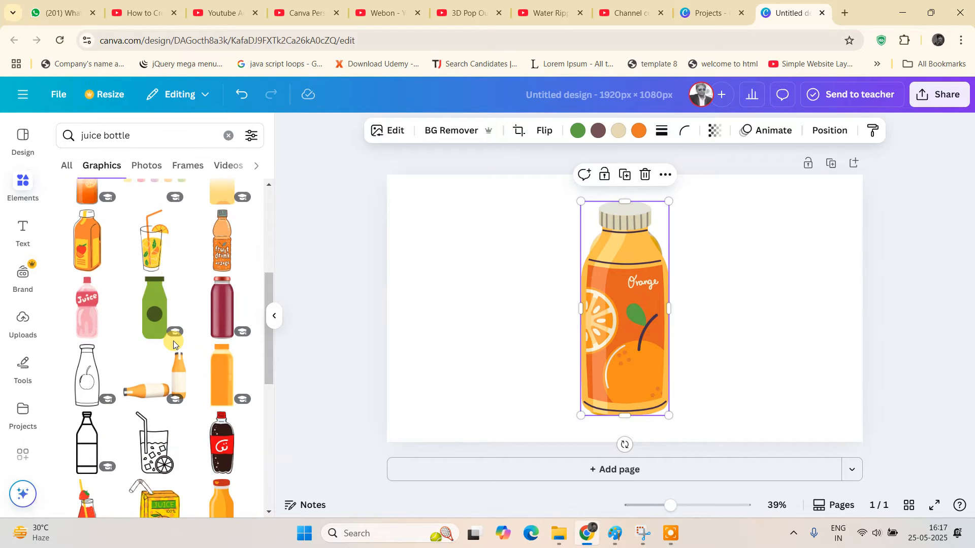
pyautogui.scroll(-5, 173, 344)
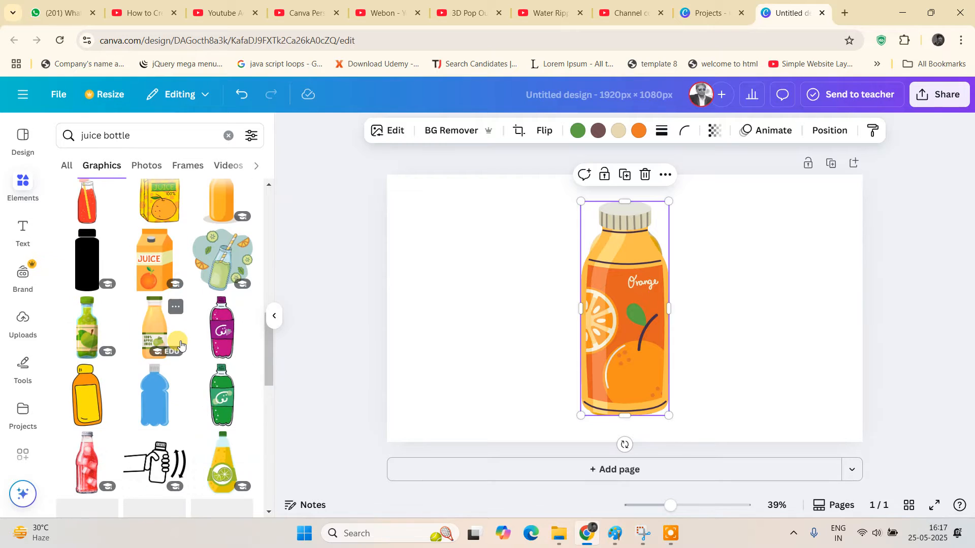
pyautogui.scroll(-3, 181, 345)
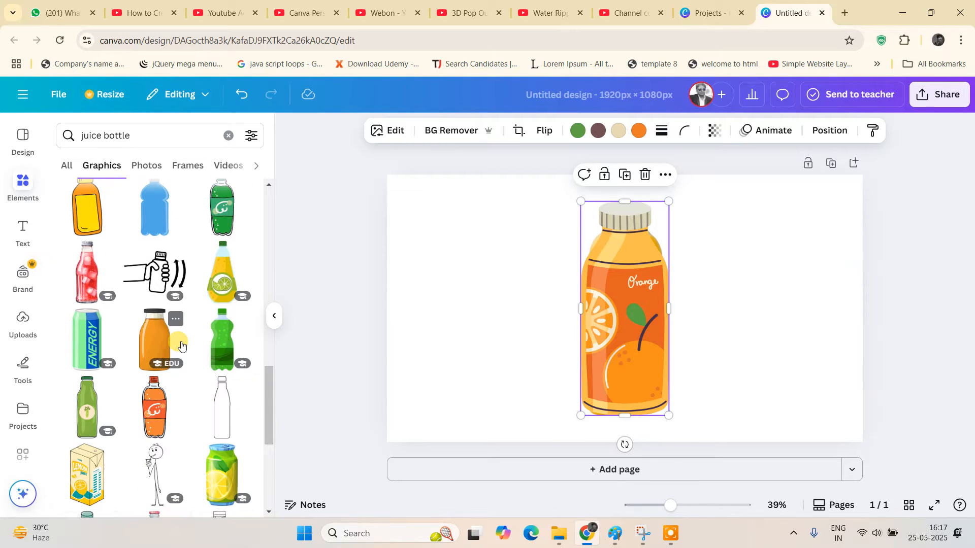
pyautogui.scroll(-2, 181, 345)
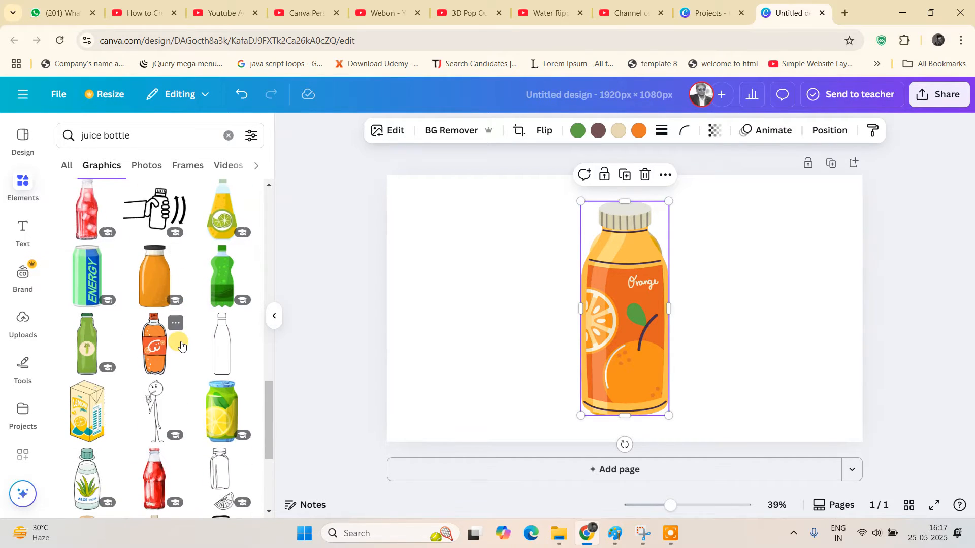
pyautogui.click(219, 358)
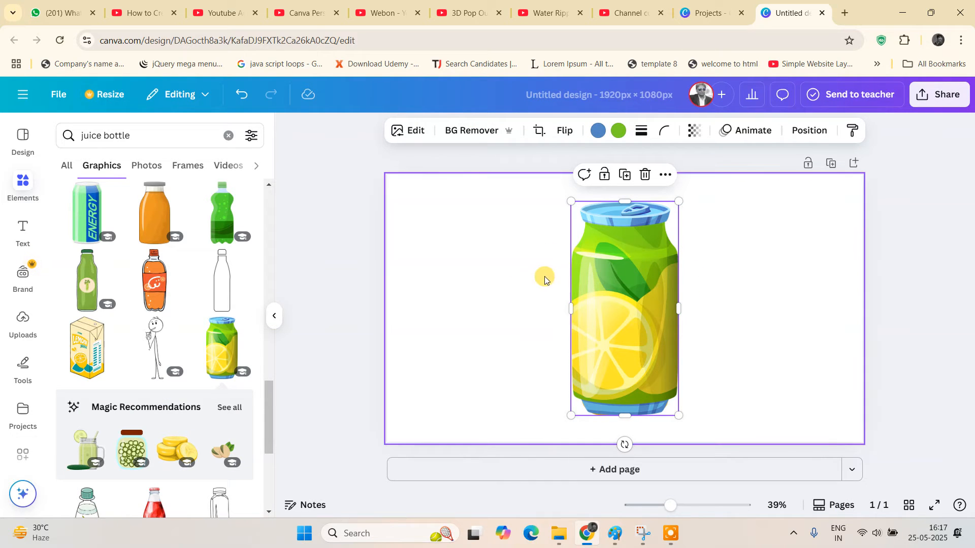
pyautogui.moveTo(595, 309); pyautogui.dragTo(448, 309)
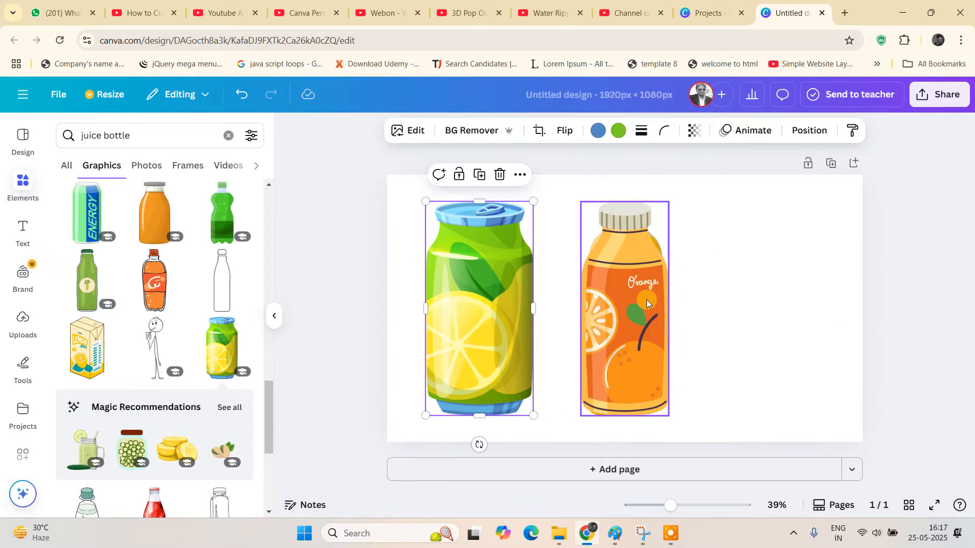
# Delete the illustrated orange juice bottle and the plain yellow juice bottle from the page.
pyautogui.click(638, 303)
pyautogui.click(643, 175)
pyautogui.click(640, 207)
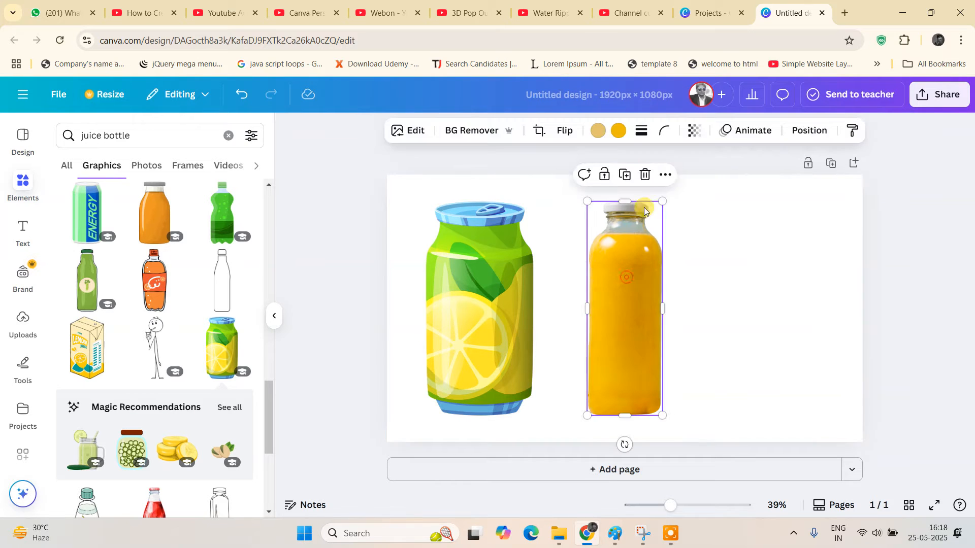
pyautogui.click(642, 176)
# Shrink the lemon can to a little over half its size and place it near the upper centre of the page.
pyautogui.click(503, 274)
pyautogui.moveTo(425, 202); pyautogui.dragTo(475, 275)
pyautogui.moveTo(493, 333); pyautogui.dragTo(609, 248)
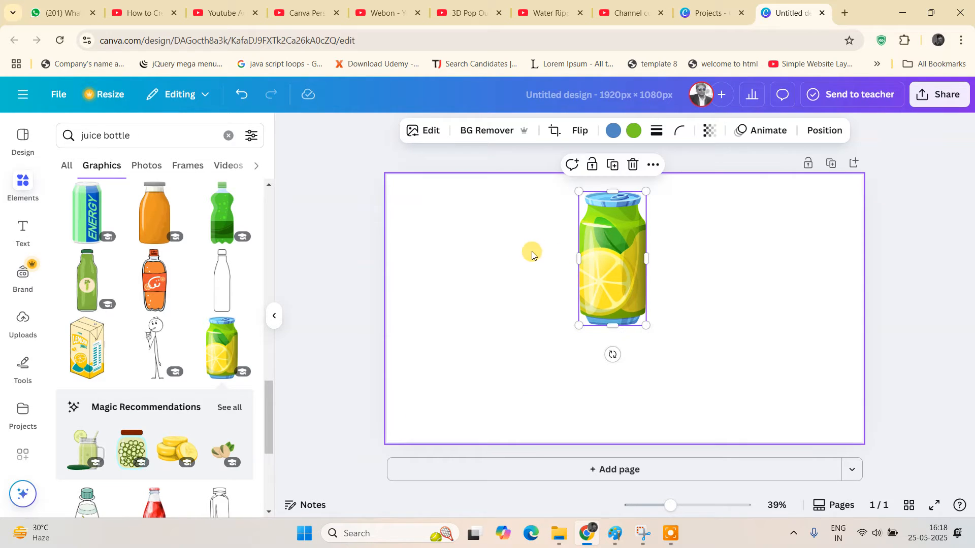
# Set the page background to the dark yellow from the can's photo colors, trying the dark green as well.
pyautogui.click(458, 284)
pyautogui.click(550, 133)
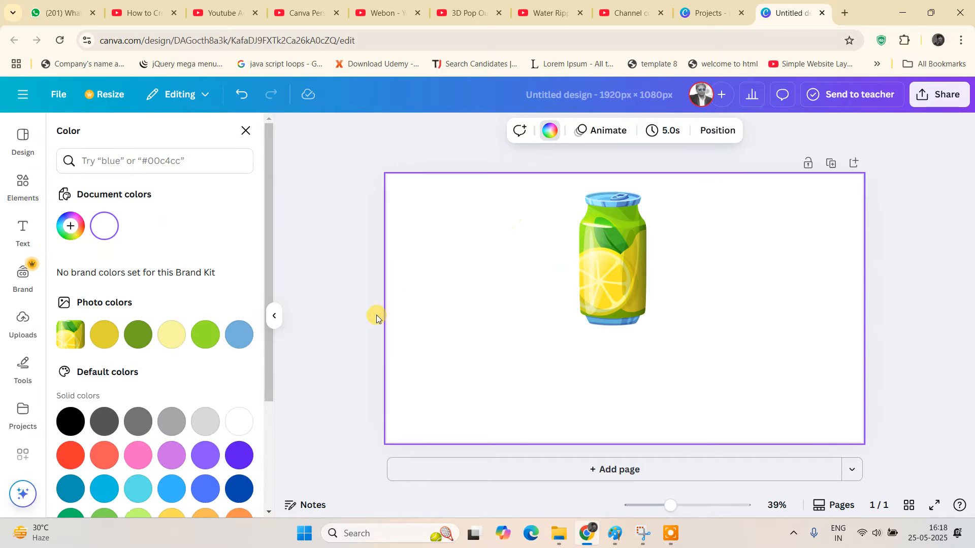
pyautogui.click(104, 344)
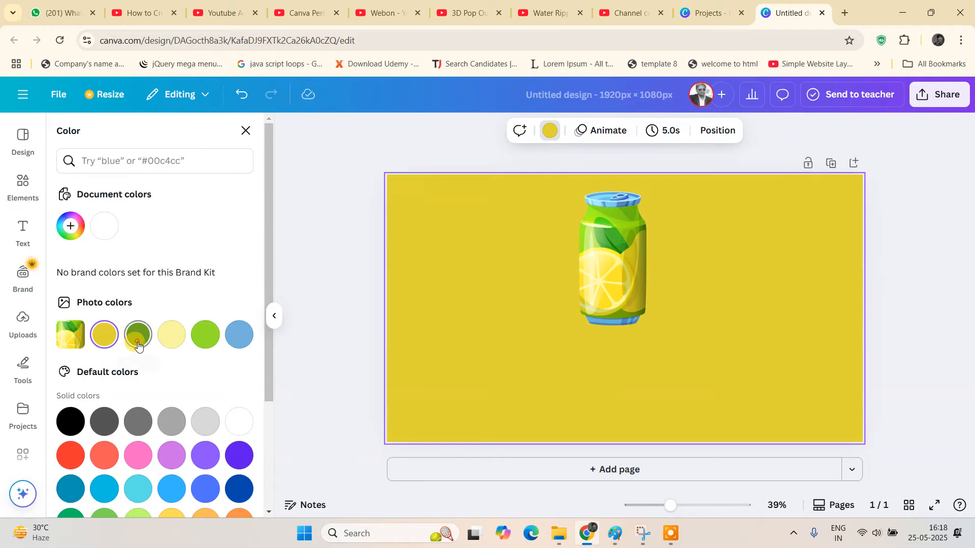
pyautogui.click(138, 344)
pyautogui.click(112, 345)
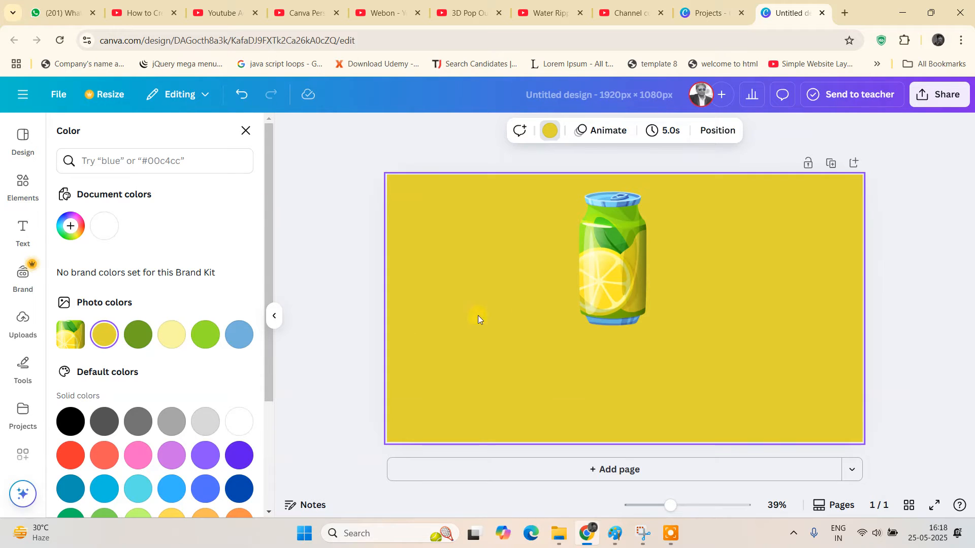
# Apply a Drop shadow effect to the lemon can and set its blur amount to 100.
pyautogui.click(611, 285)
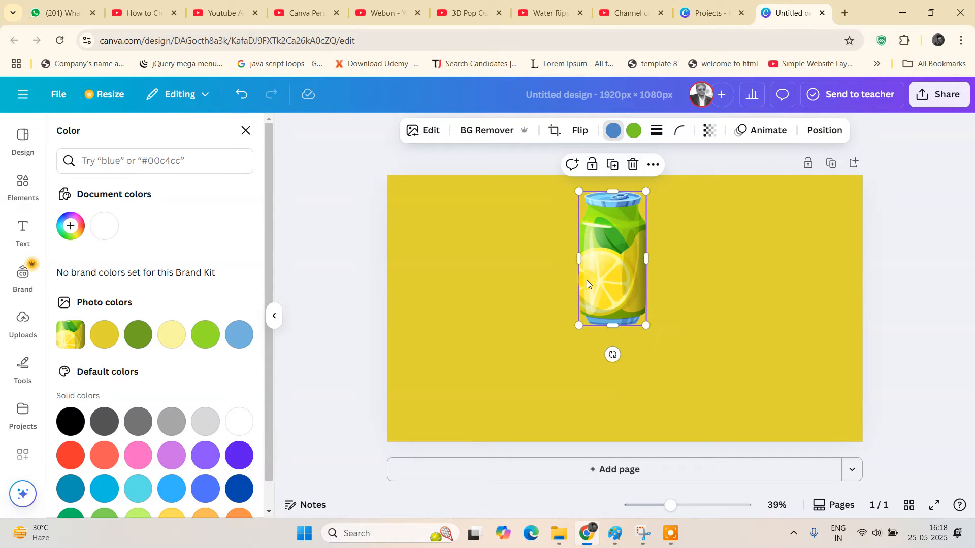
pyautogui.click(431, 133)
pyautogui.scroll(-3, 148, 413)
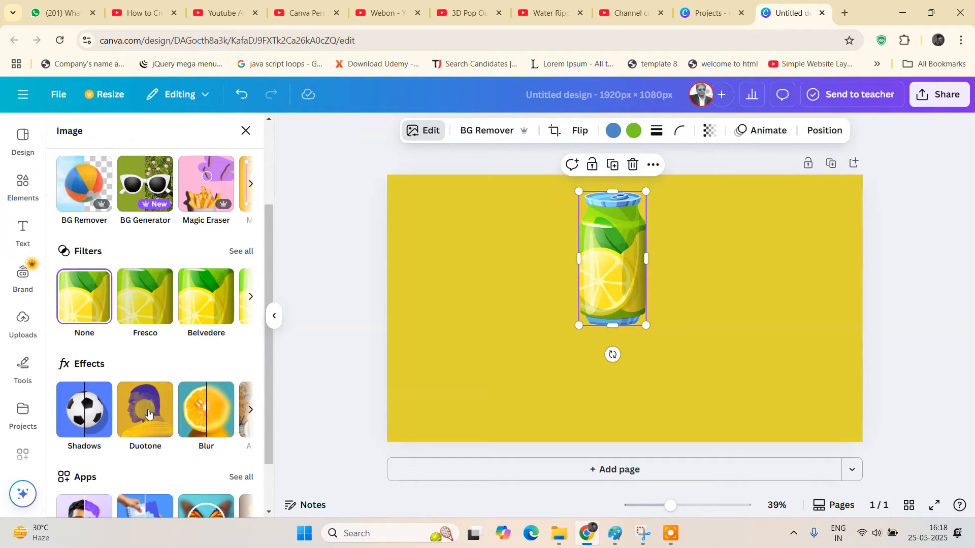
pyautogui.click(85, 409)
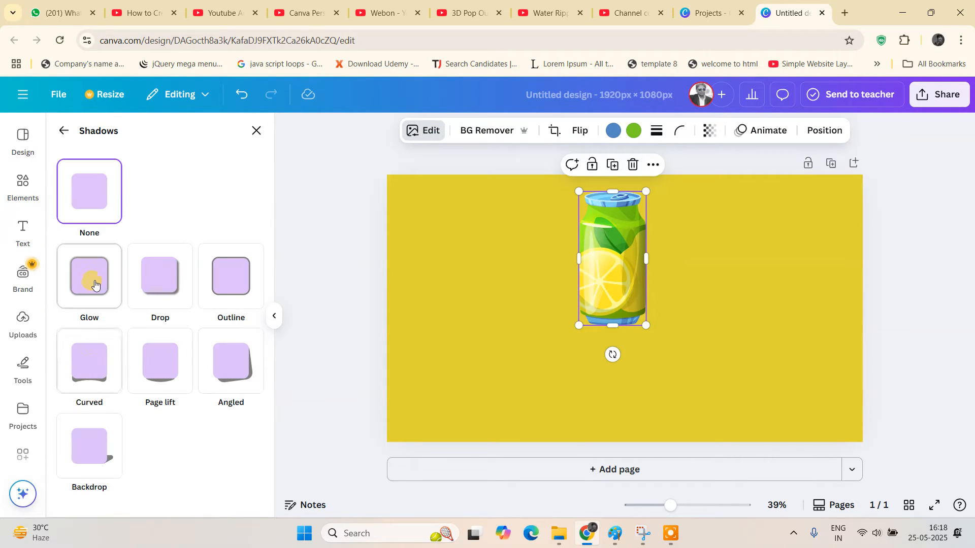
pyautogui.click(144, 280)
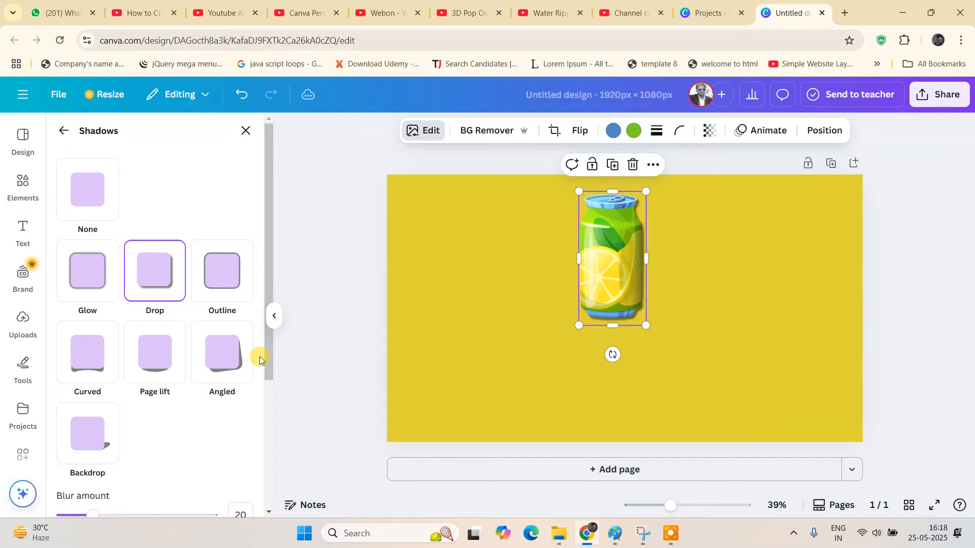
pyautogui.scroll(-3, 131, 482)
pyautogui.moveTo(92, 320); pyautogui.dragTo(229, 327)
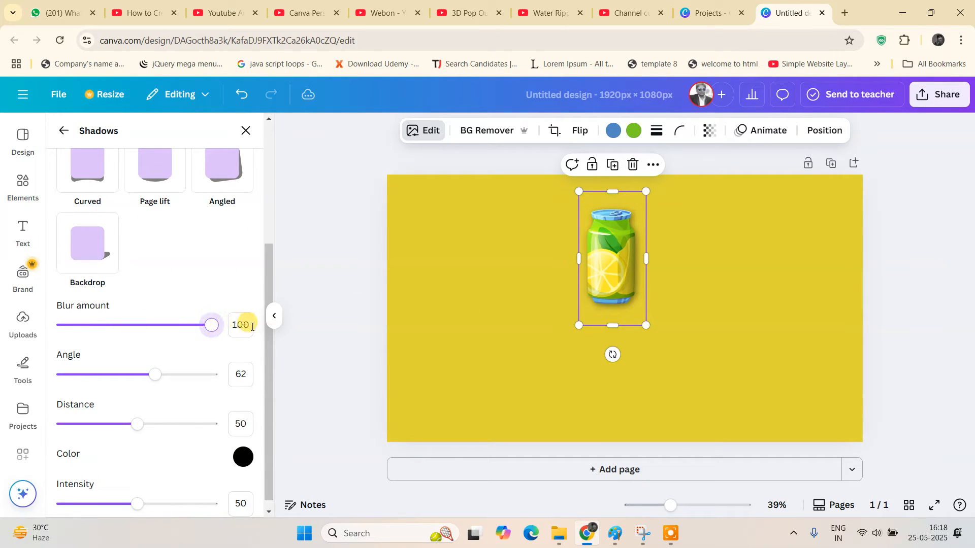
# Enlarge the lemon can slightly and reposition it near the upper centre of the page.
pyautogui.moveTo(651, 325)
pyautogui.mouseDown()
pyautogui.moveTo(677, 360)
pyautogui.moveTo(656, 344)
pyautogui.mouseUp()
pyautogui.moveTo(620, 304); pyautogui.dragTo(591, 272)
pyautogui.click(914, 276)
pyautogui.click(591, 284)
pyautogui.click(909, 294)
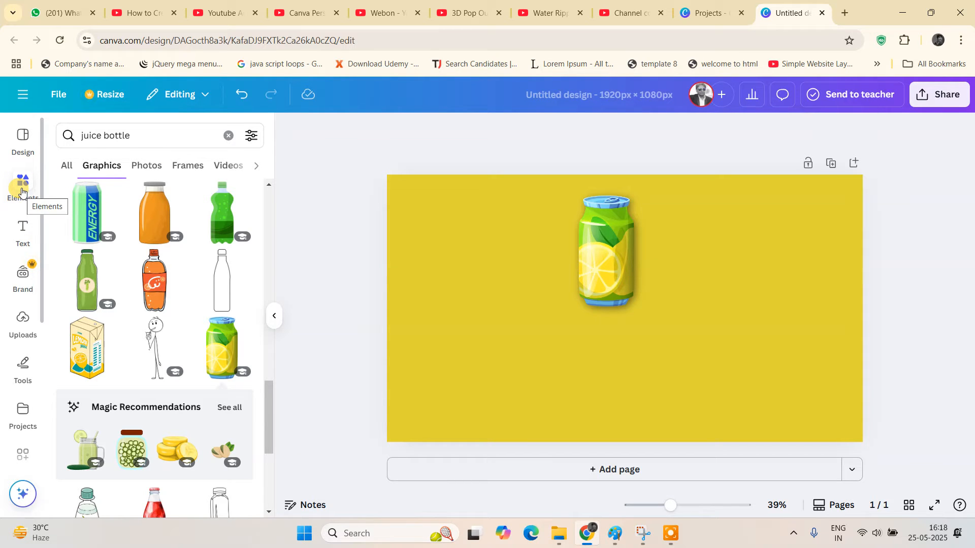
# Search the elements for "shadow" and show all of the graphics results.
pyautogui.click(228, 136)
pyautogui.click(170, 142)
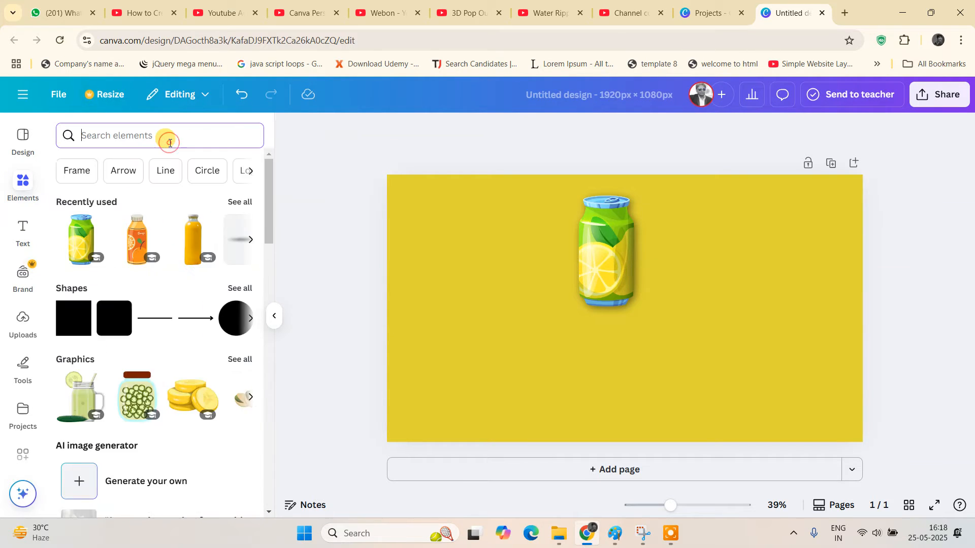
pyautogui.write('sh')
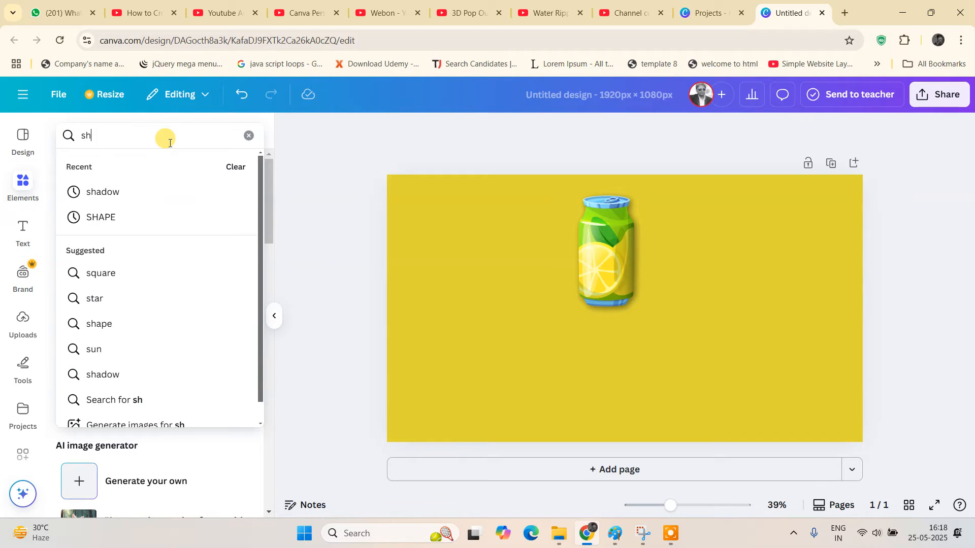
pyautogui.write('adow')
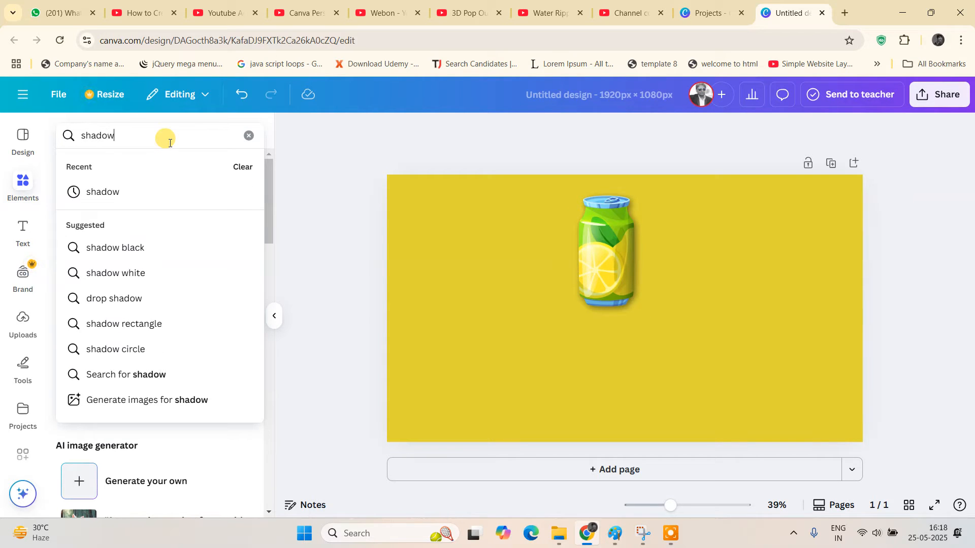
pyautogui.click(155, 191)
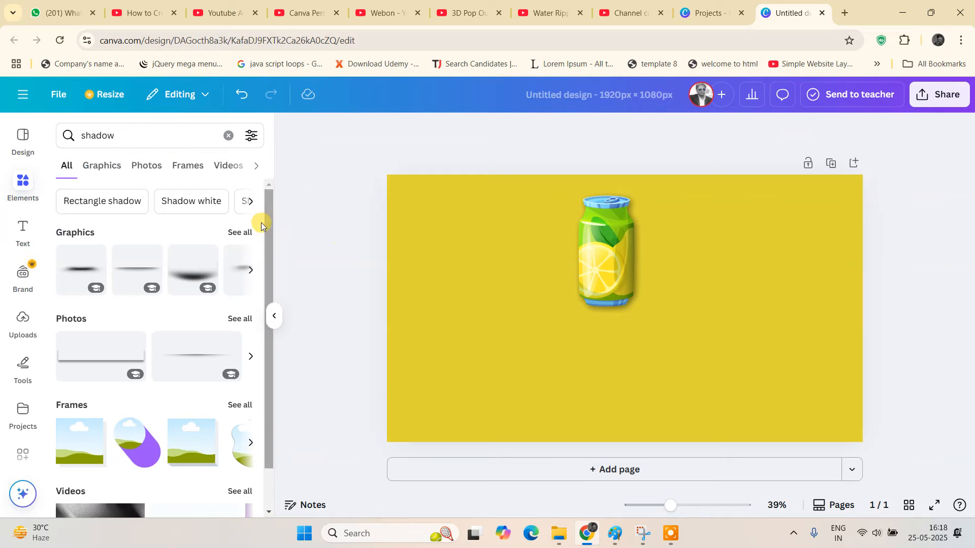
pyautogui.click(238, 233)
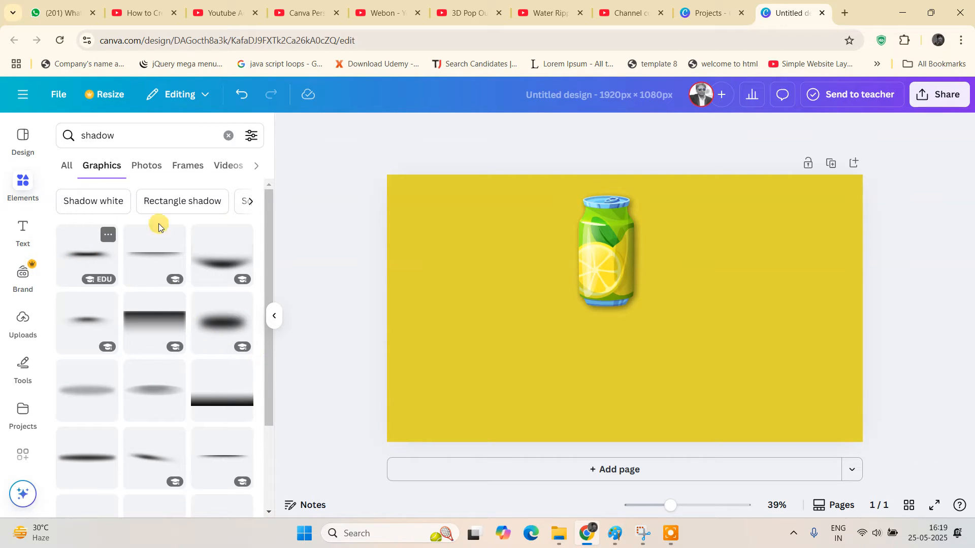
# Add a thin, soft oval shadow graphic, shrink it to about three quarters of its size and centre it just beneath the can.
pyautogui.scroll(-2, 192, 373)
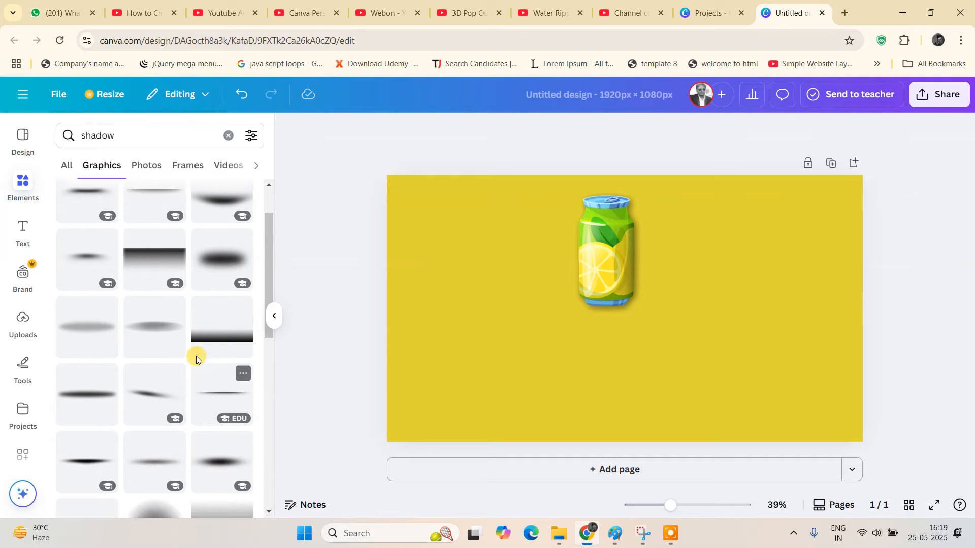
pyautogui.scroll(-2, 196, 353)
pyautogui.scroll(-3, 165, 388)
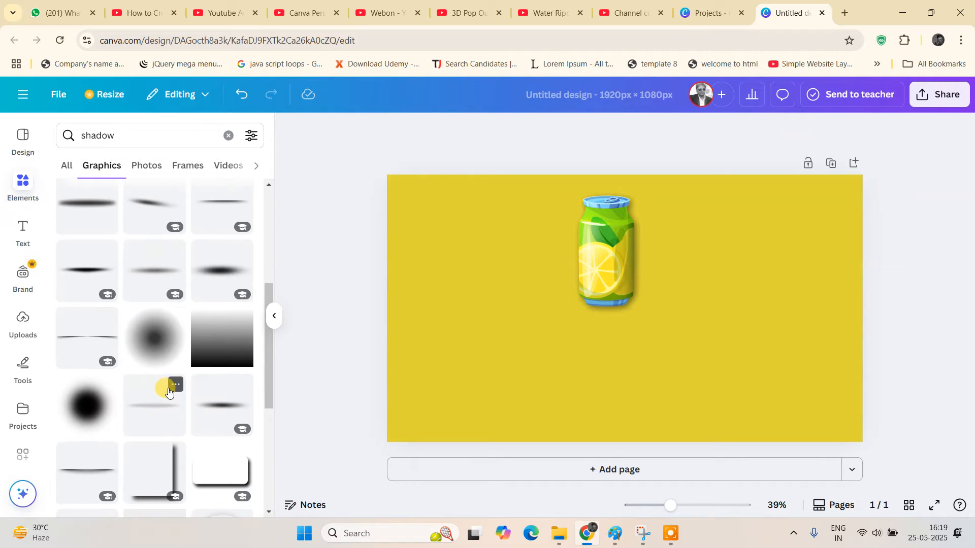
pyautogui.scroll(-4, 169, 393)
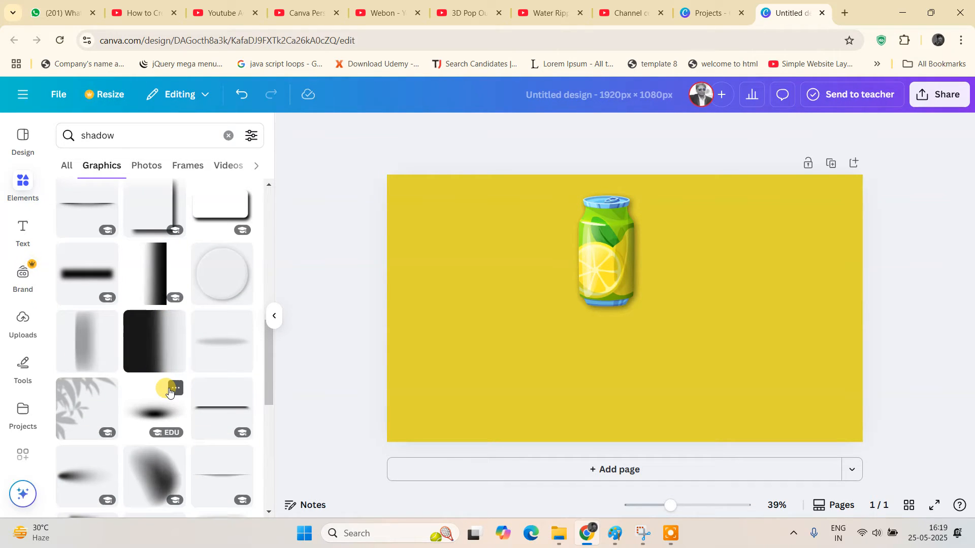
pyautogui.scroll(2, 169, 391)
pyautogui.scroll(3, 169, 391)
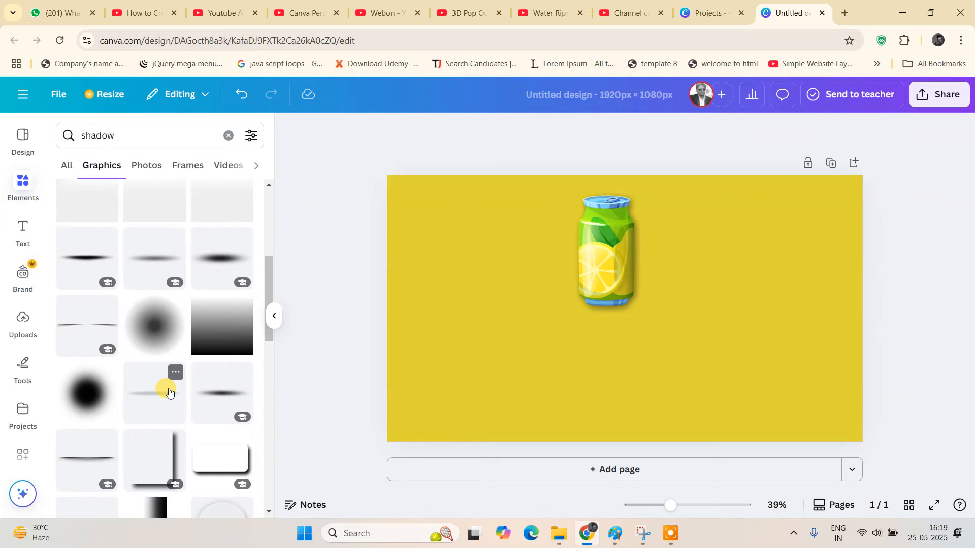
pyautogui.scroll(1, 169, 391)
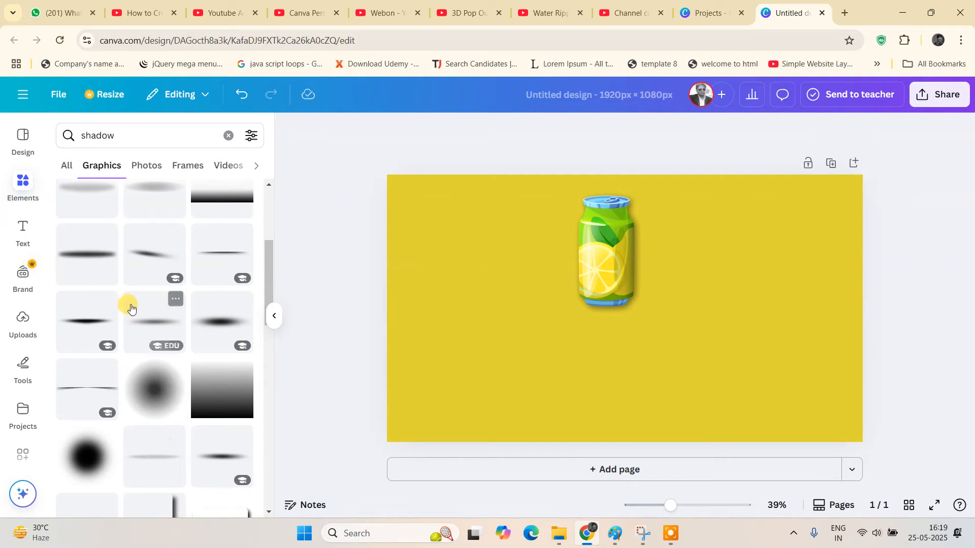
pyautogui.click(157, 318)
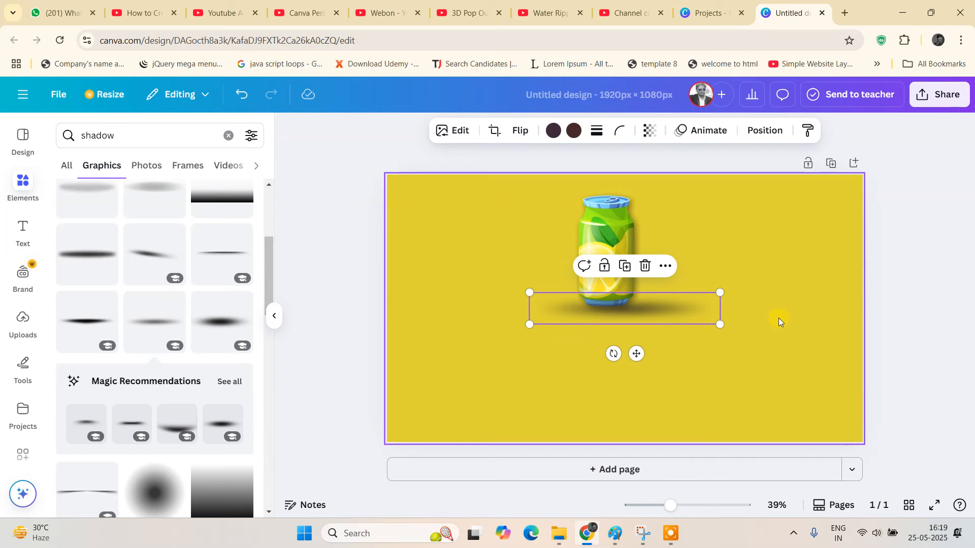
pyautogui.moveTo(722, 317); pyautogui.dragTo(672, 317)
pyautogui.moveTo(610, 317)
pyautogui.mouseDown()
pyautogui.moveTo(624, 313)
pyautogui.moveTo(619, 320)
pyautogui.mouseUp()
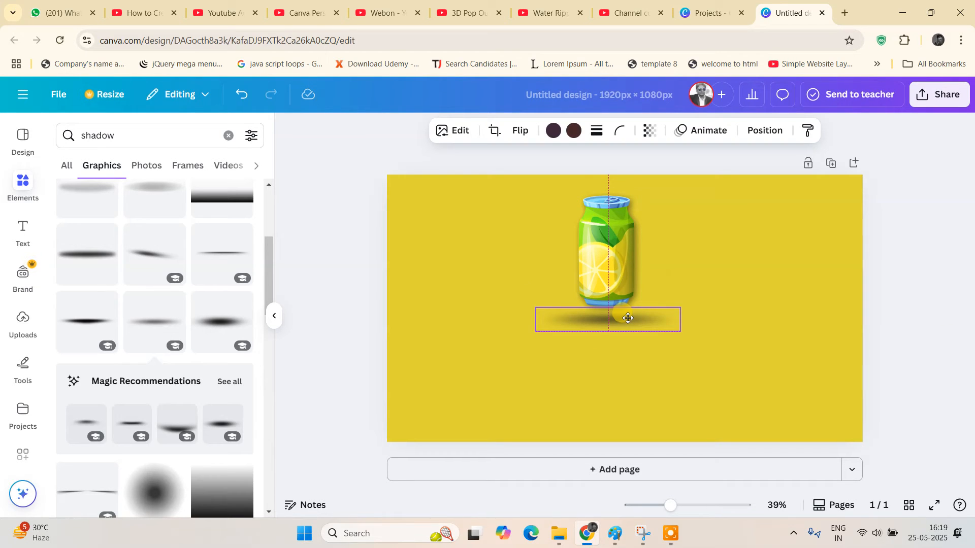
pyautogui.click(736, 284)
# Send the oval shadow graphic one layer backward, behind the lemon can.
pyautogui.rightClick(627, 318)
pyautogui.moveTo(626, 323)
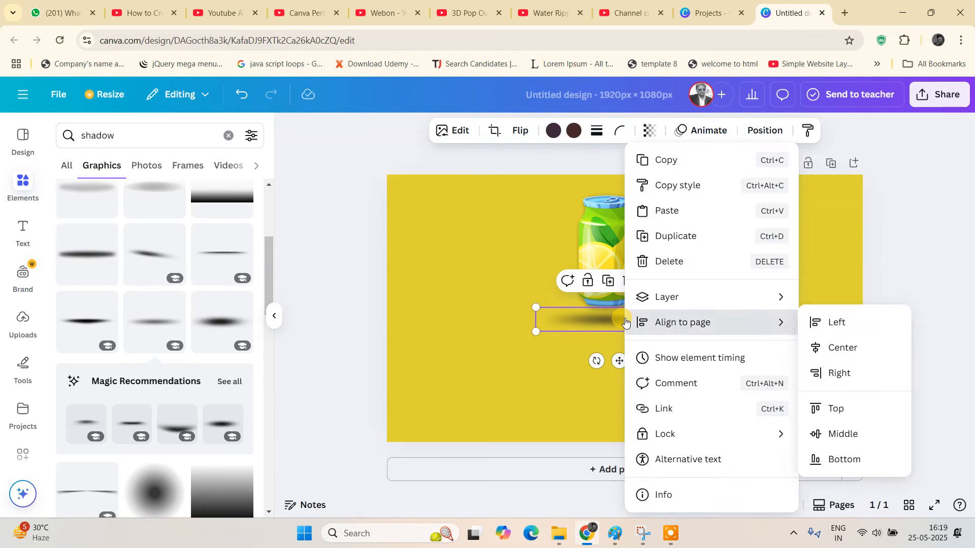
pyautogui.moveTo(700, 298)
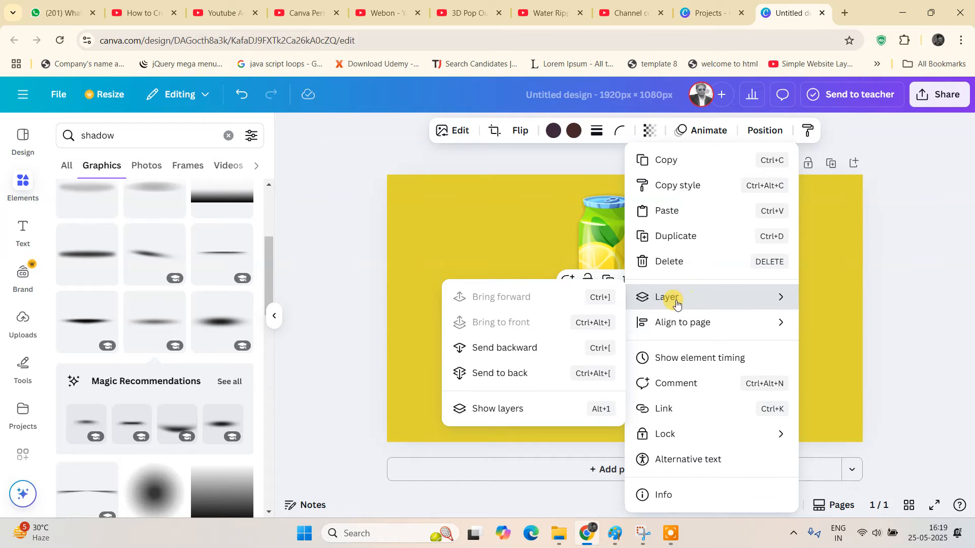
pyautogui.click(528, 351)
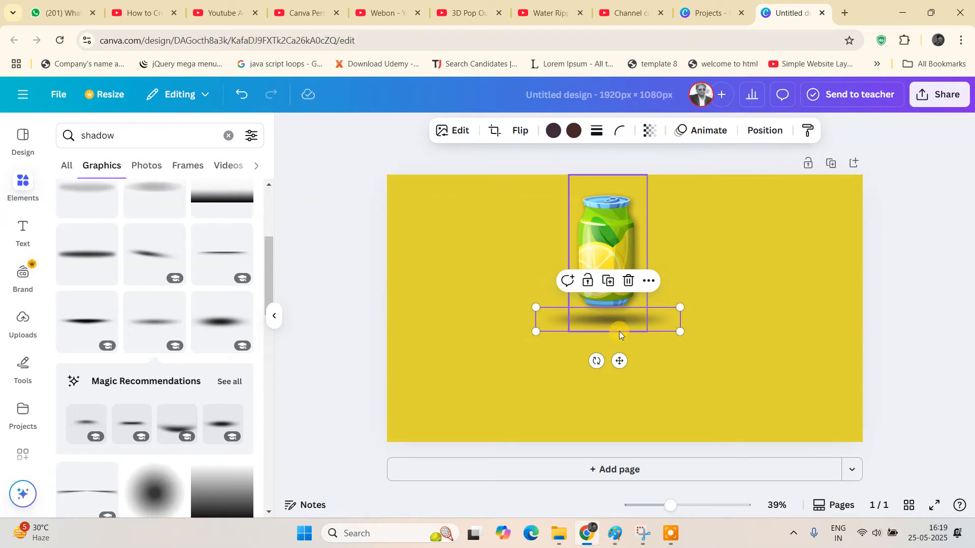
pyautogui.click(704, 383)
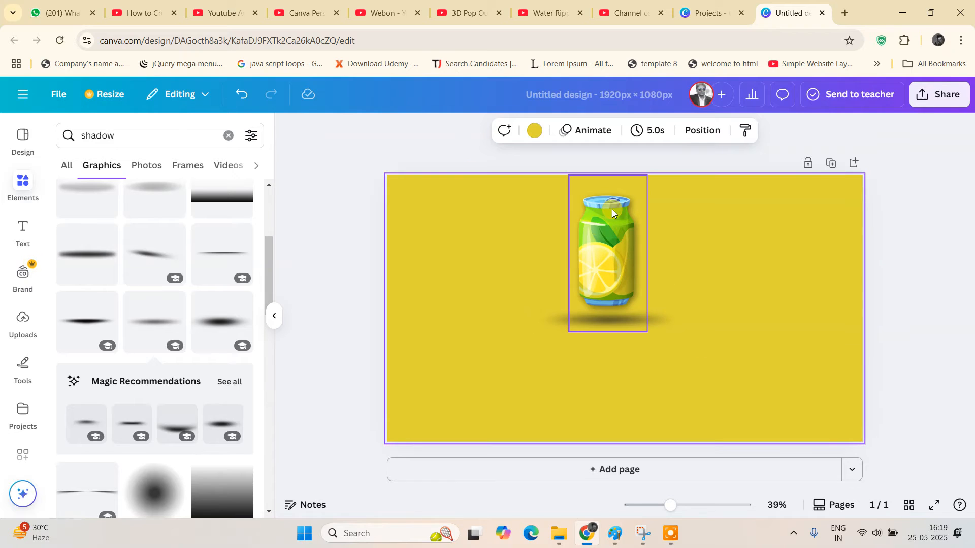
# Duplicate the lemon can and flip the copy vertically.
pyautogui.click(599, 248)
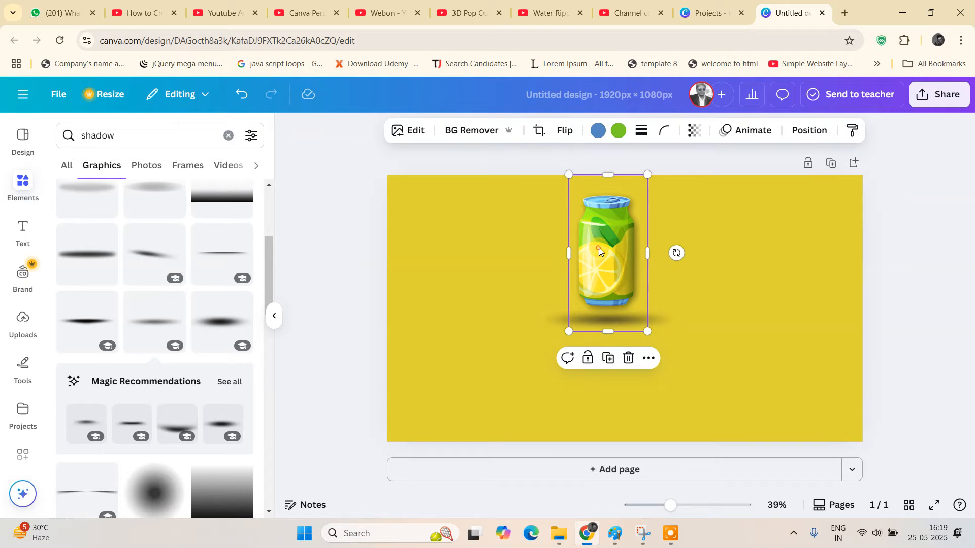
pyautogui.click(611, 363)
pyautogui.click(609, 360)
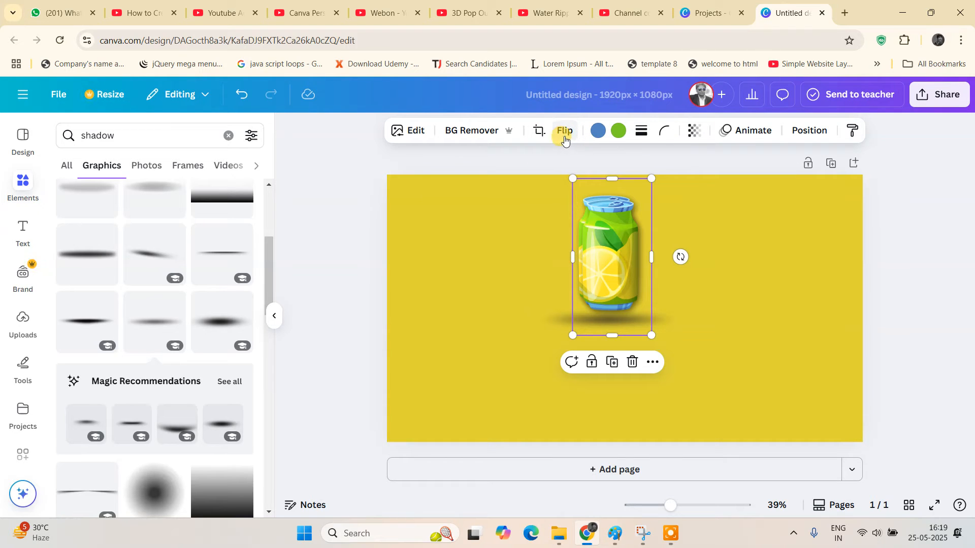
pyautogui.click(563, 135)
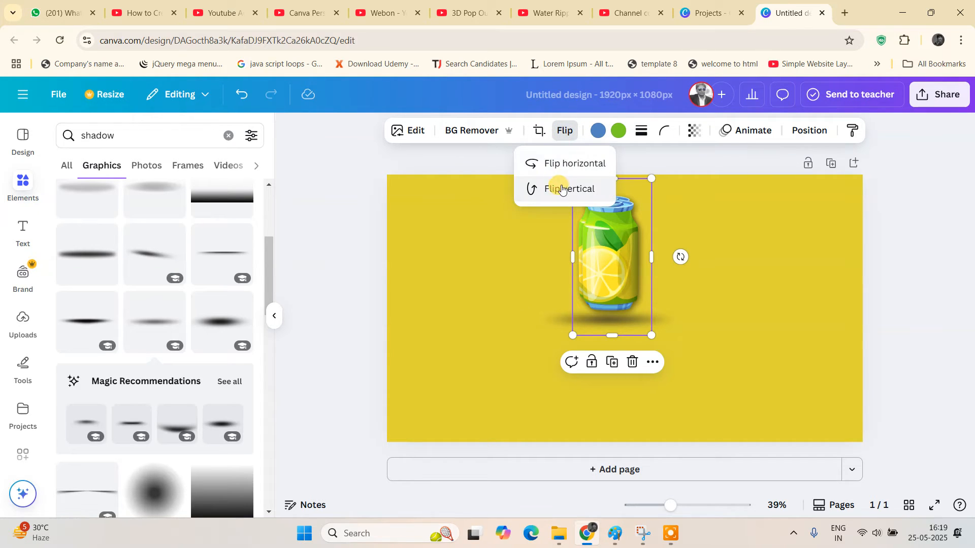
pyautogui.click(585, 190)
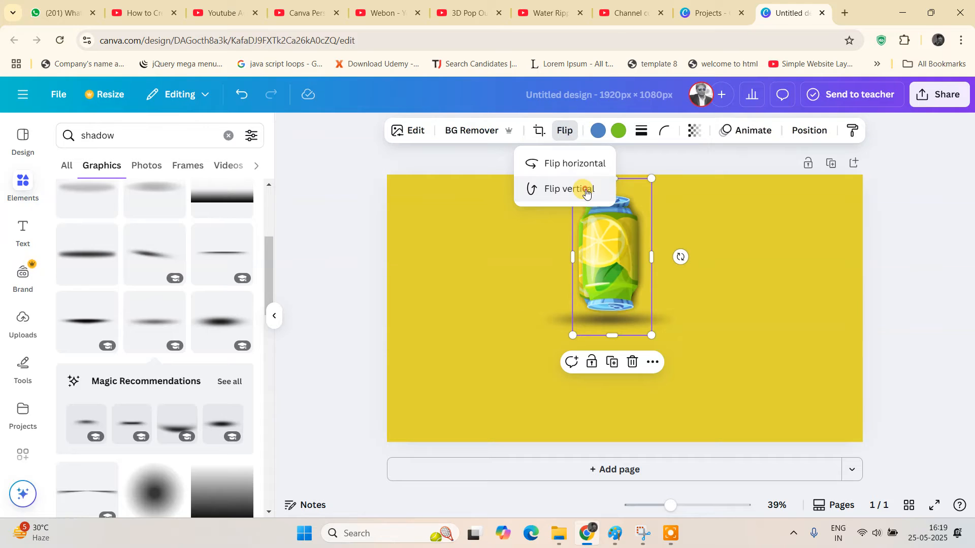
# Move the flipped can below the oval shadow, roughly in line with the upright can.
pyautogui.moveTo(616, 260); pyautogui.dragTo(620, 381)
pyautogui.click(702, 345)
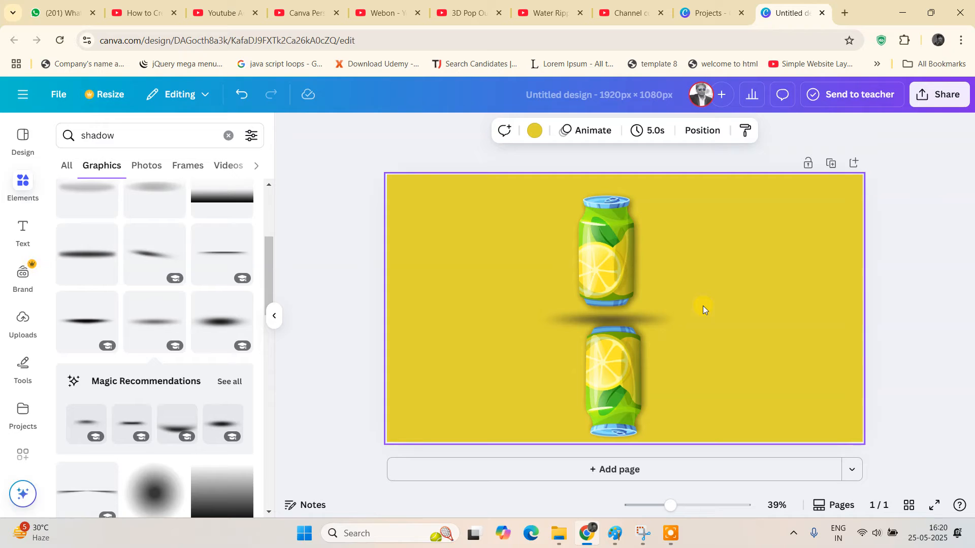
pyautogui.click(634, 382)
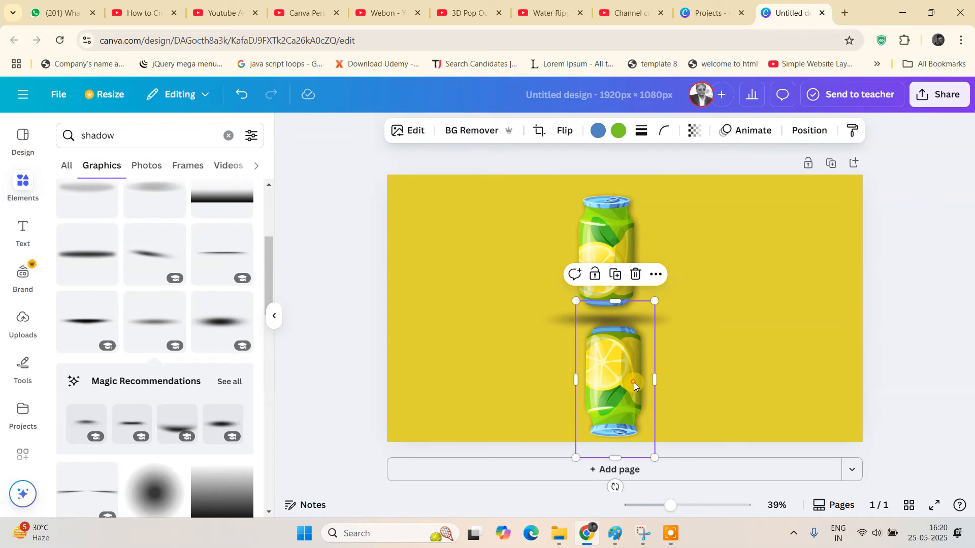
pyautogui.moveTo(622, 376); pyautogui.dragTo(621, 375)
pyautogui.click(757, 294)
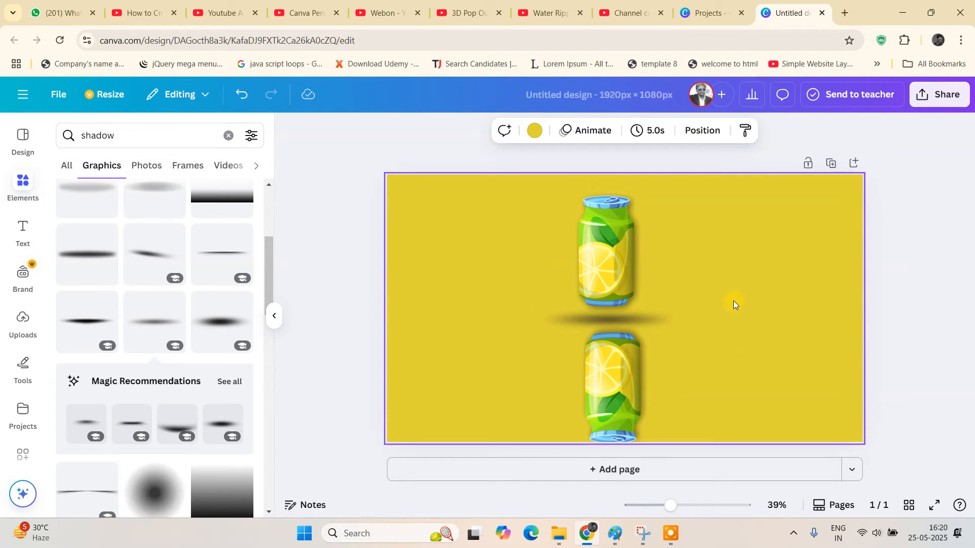
# Lower the flipped can's opacity to roughly a quarter so it looks like a faint reflection.
pyautogui.click(626, 384)
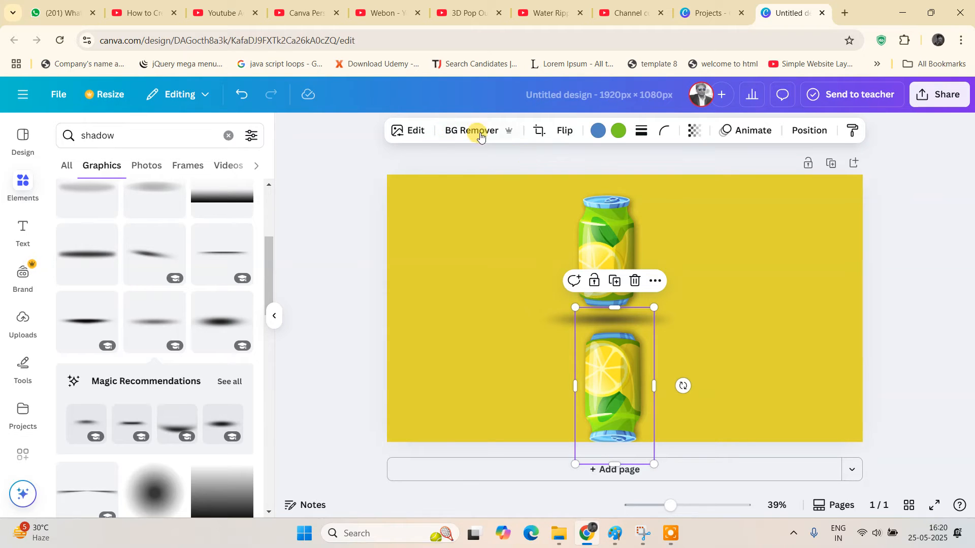
pyautogui.click(699, 136)
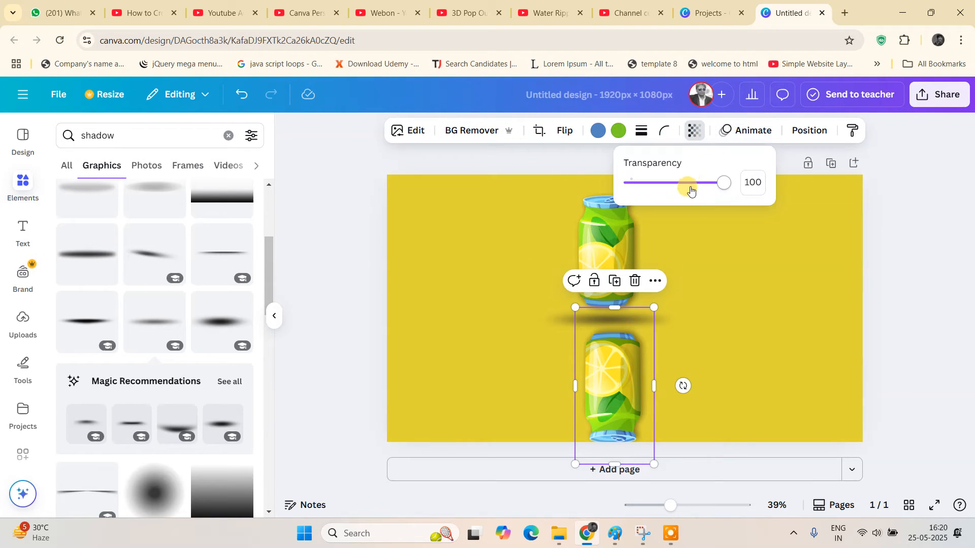
pyautogui.moveTo(727, 182); pyautogui.dragTo(649, 198)
pyautogui.click(958, 272)
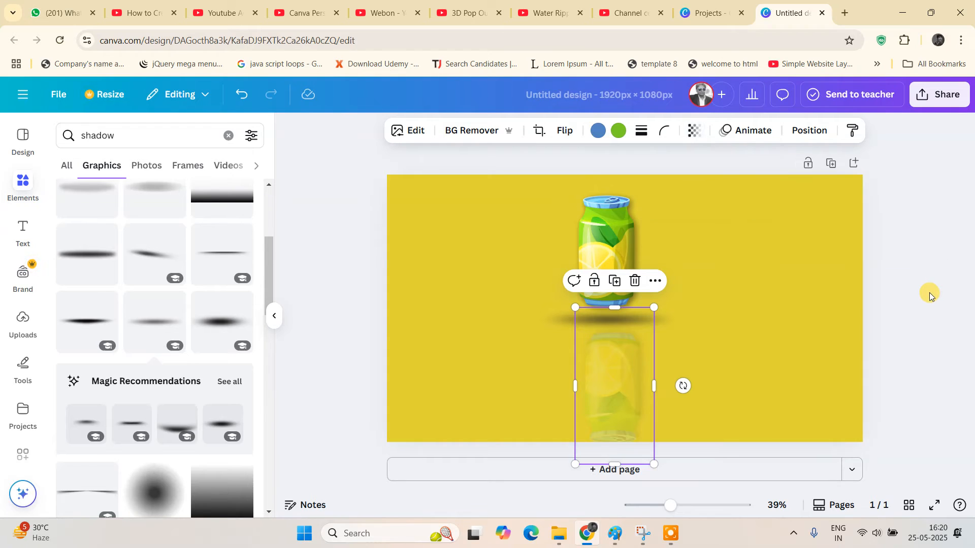
pyautogui.click(928, 292)
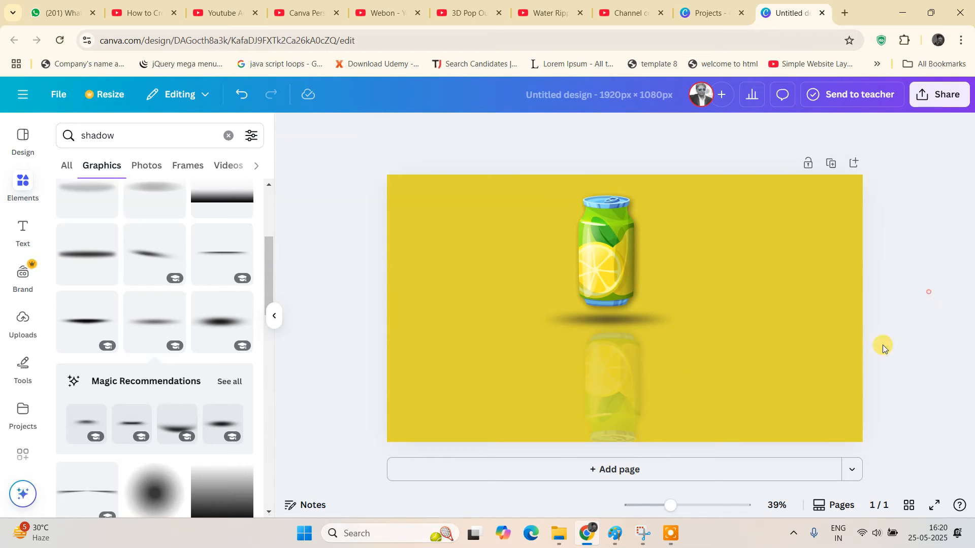
# Move the faded flipped can further down so its lower part runs past the page's bottom edge.
pyautogui.click(607, 404)
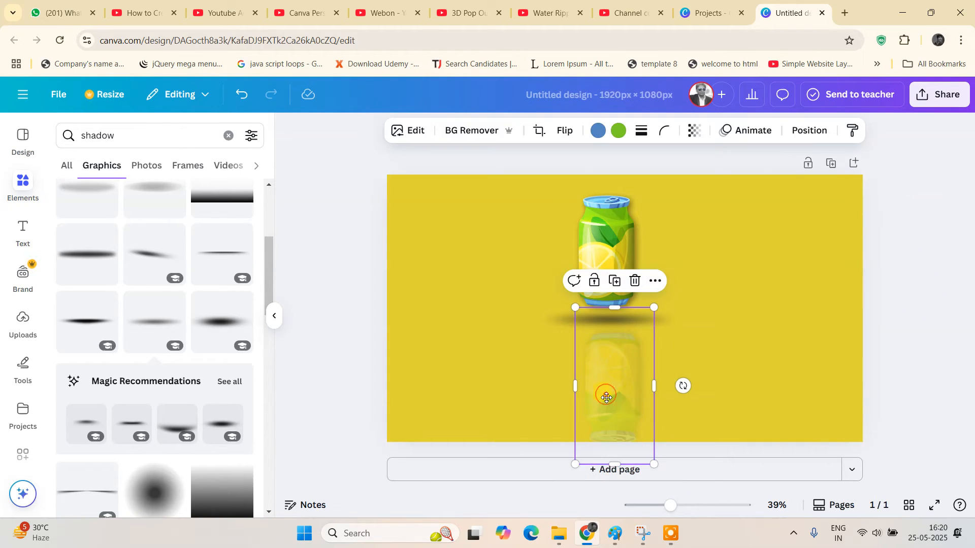
pyautogui.moveTo(607, 404); pyautogui.dragTo(609, 432)
pyautogui.click(690, 327)
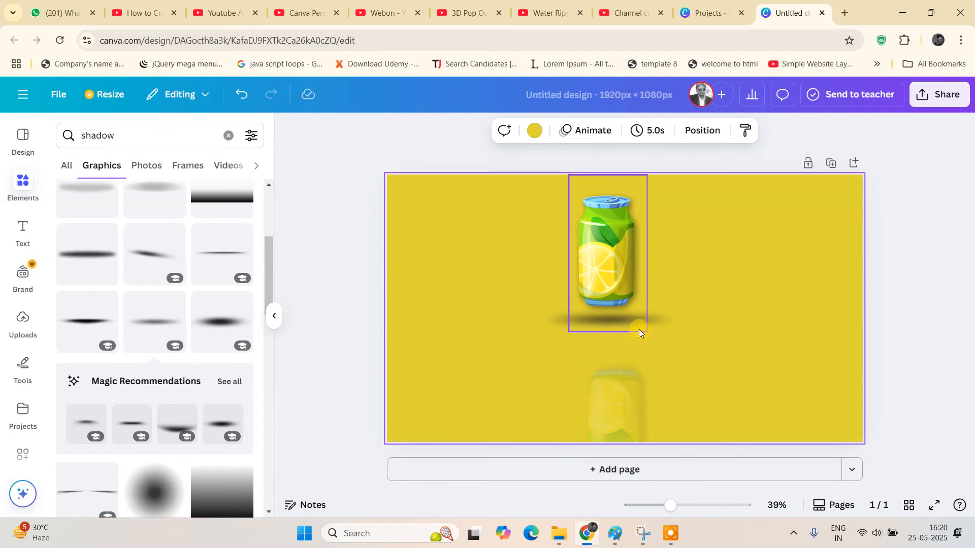
# Move the oval shadow and the upright lemon can down so the can stands near the page's centre above the reflection.
pyautogui.click(641, 329)
pyautogui.moveTo(661, 329); pyautogui.dragTo(650, 369)
pyautogui.moveTo(601, 260); pyautogui.dragTo(627, 307)
pyautogui.click(893, 338)
# Align the faded flipped can directly under the upright can and shift the oval shadow slightly lower between them.
pyautogui.moveTo(623, 405); pyautogui.dragTo(624, 407)
pyautogui.click(716, 368)
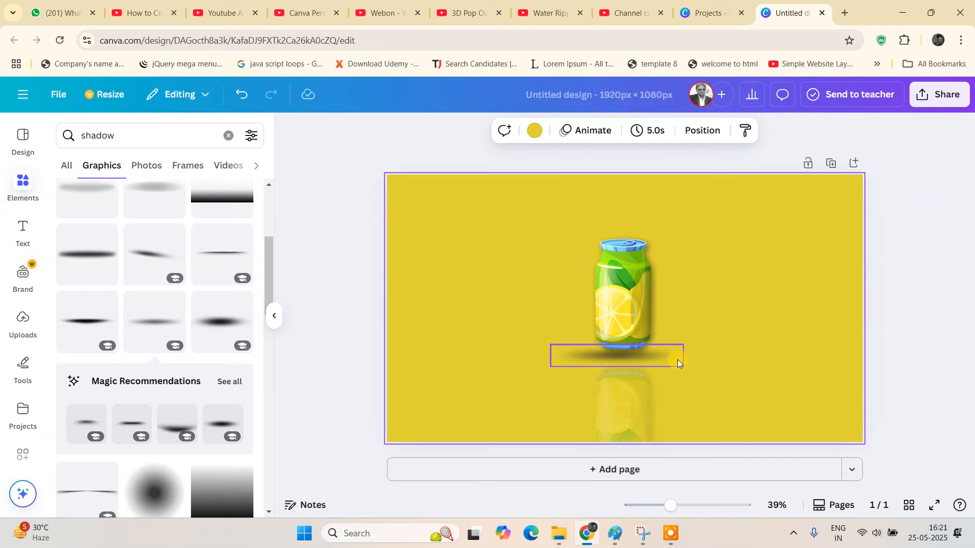
pyautogui.moveTo(674, 358); pyautogui.dragTo(681, 365)
pyautogui.click(919, 334)
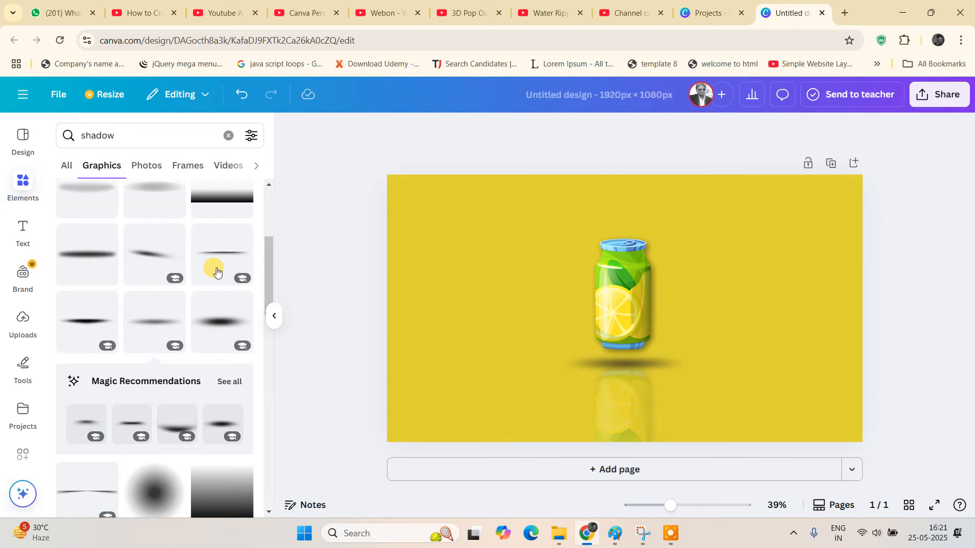
# Add a heading that reads "REFECLT LEAMON".
pyautogui.click(20, 239)
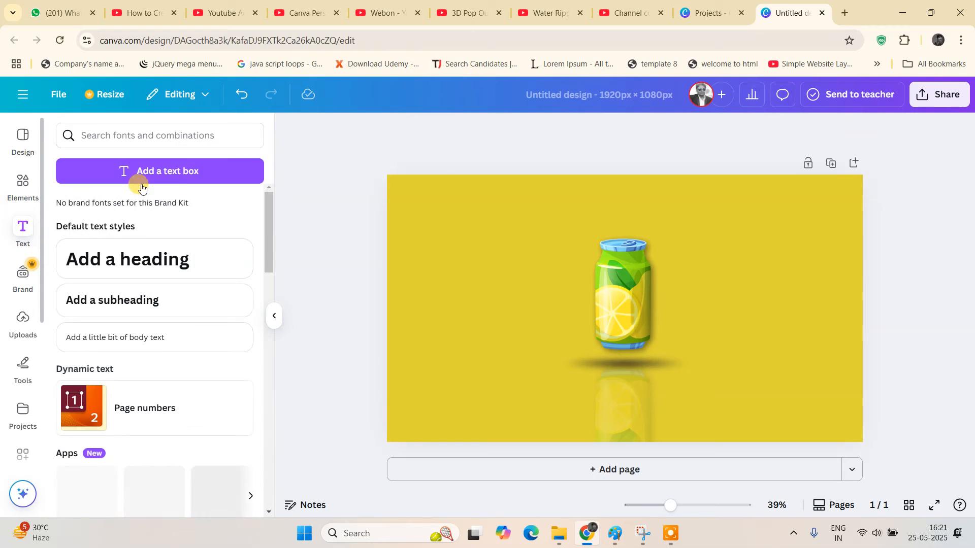
pyautogui.click(135, 259)
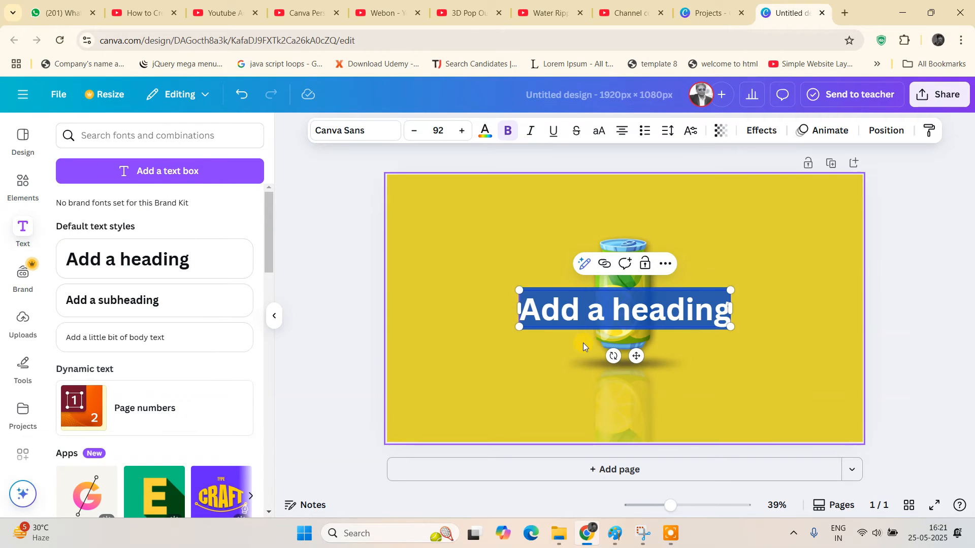
pyautogui.write('REF')
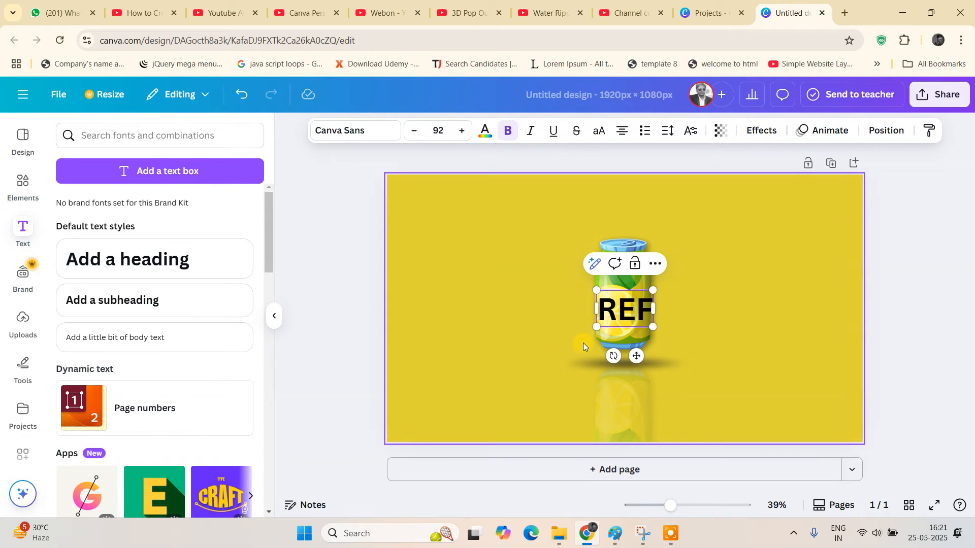
pyautogui.write('ECL')
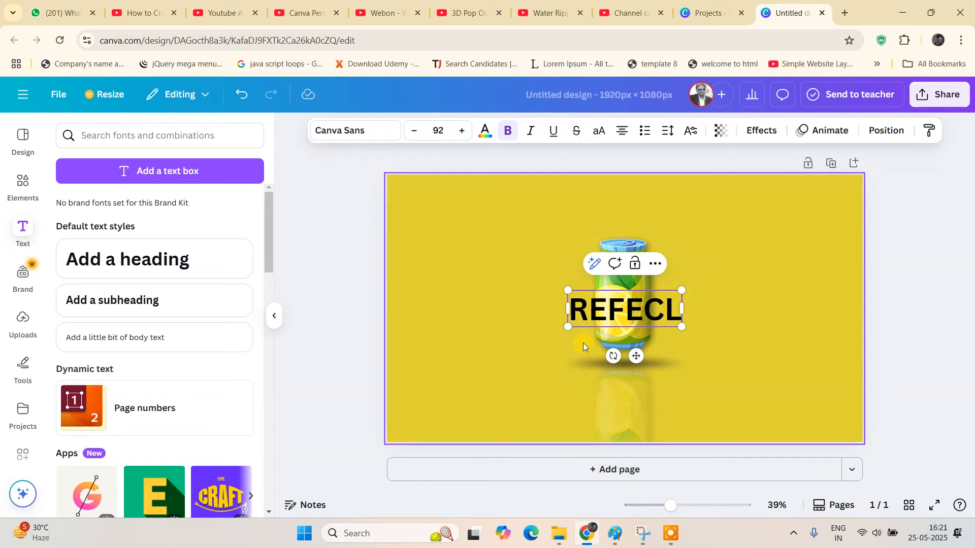
pyautogui.write('T')
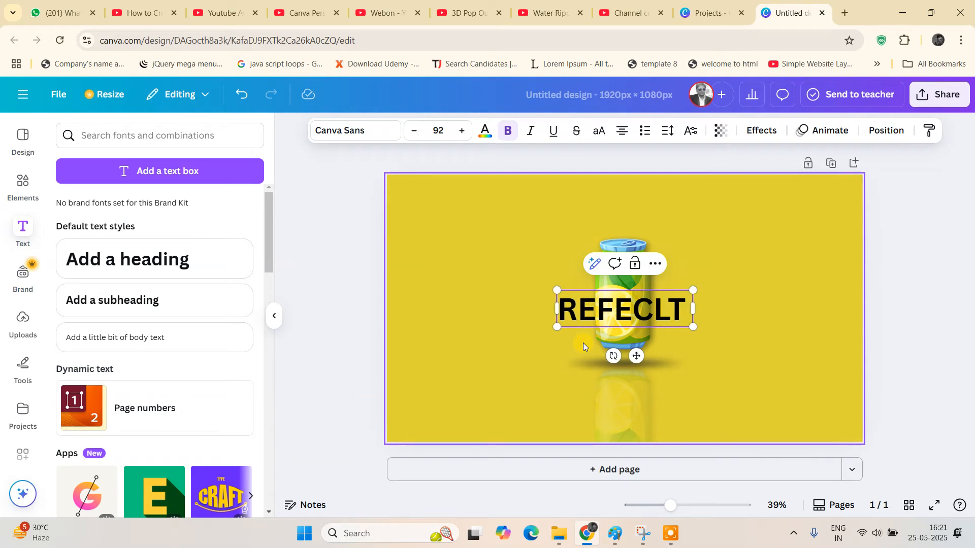
pyautogui.write(' LE')
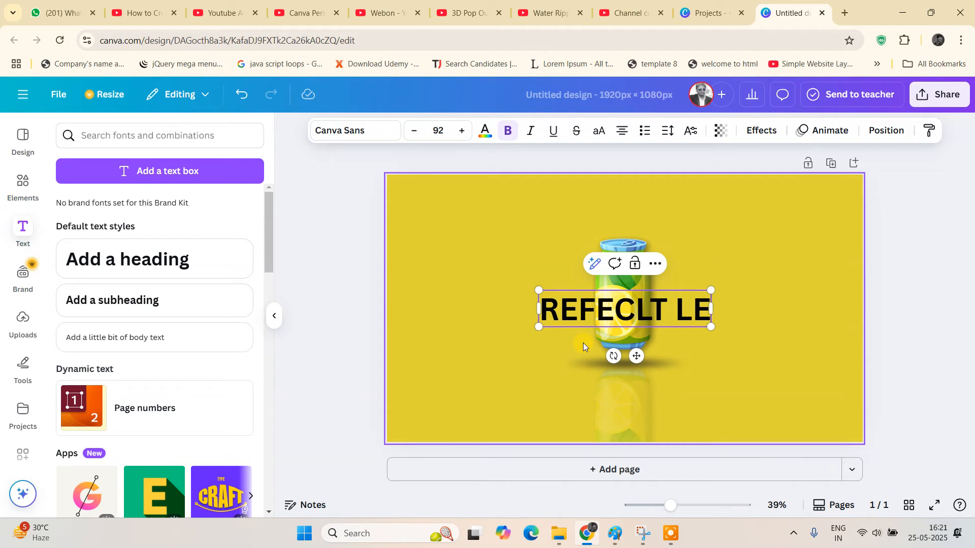
pyautogui.write('AMON')
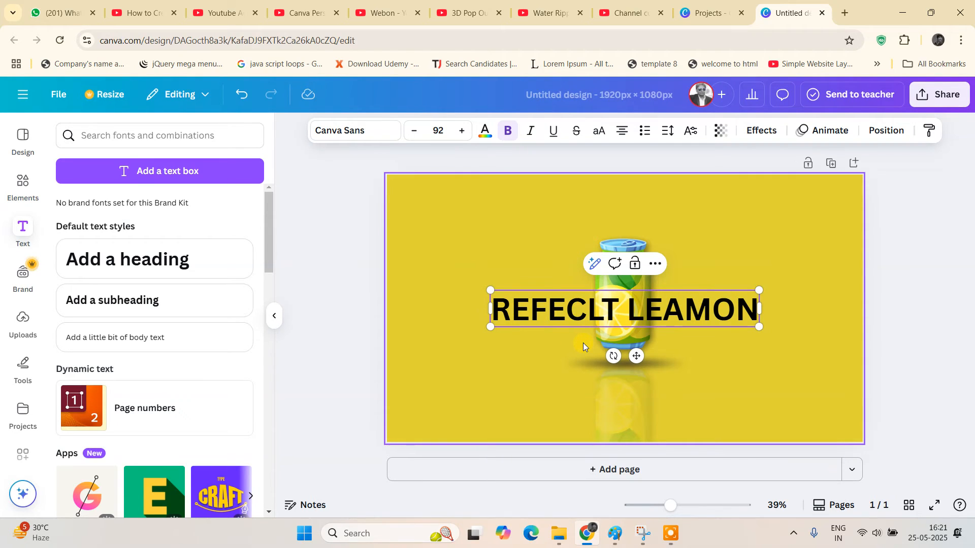
pyautogui.click(924, 267)
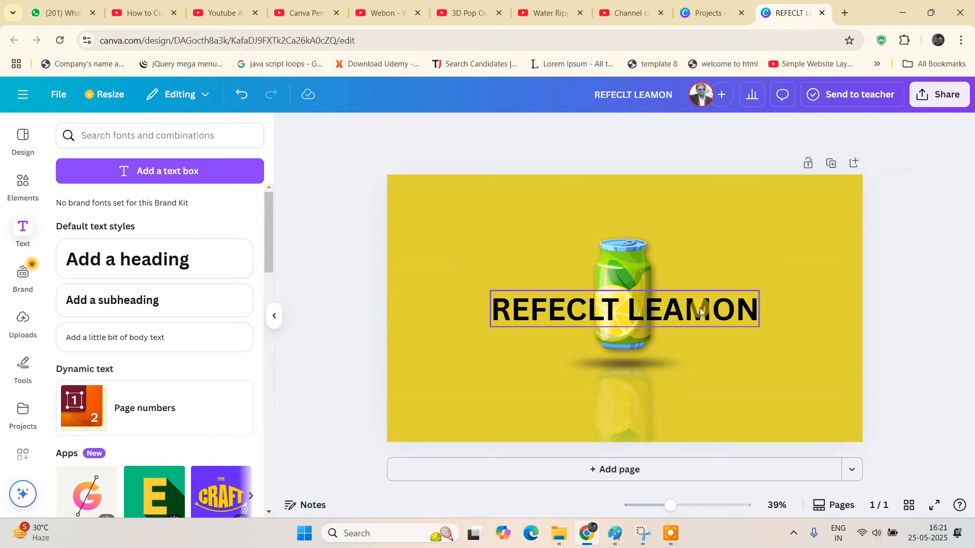
# Scale the heading down to a font size of about 59.5.
pyautogui.click(695, 312)
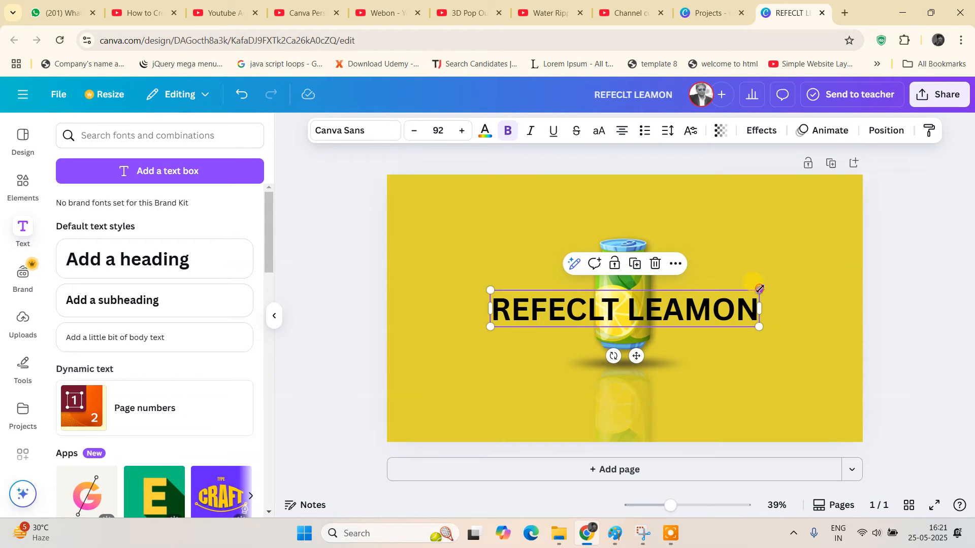
pyautogui.moveTo(759, 289); pyautogui.dragTo(669, 319)
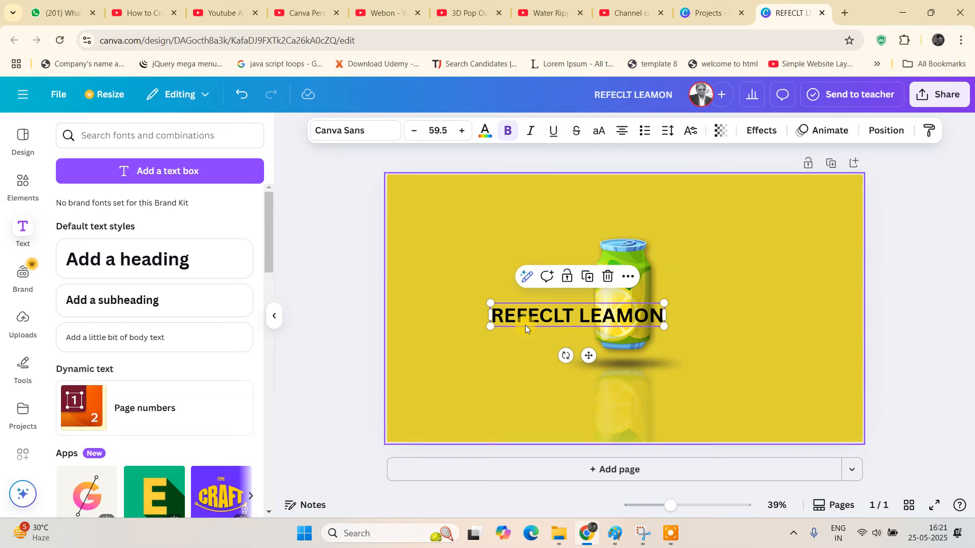
pyautogui.doubleClick(659, 317)
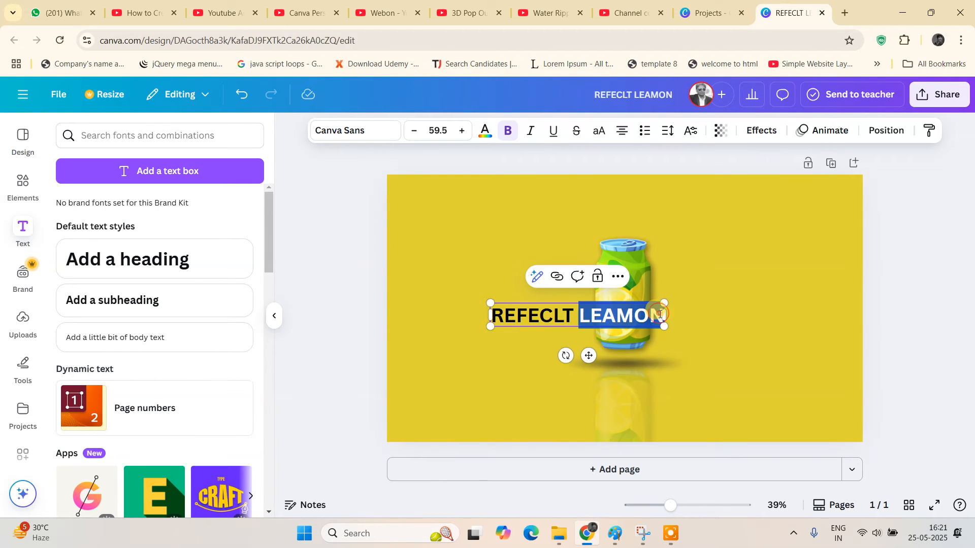
pyautogui.click(928, 251)
# Try the Futura Black and Abril Fatface fonts on the heading.
pyautogui.click(616, 316)
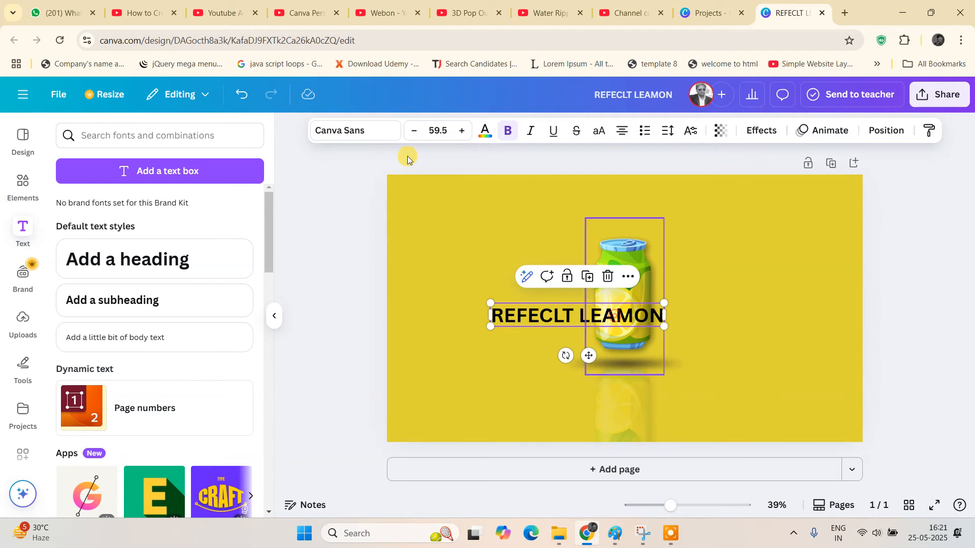
pyautogui.click(350, 129)
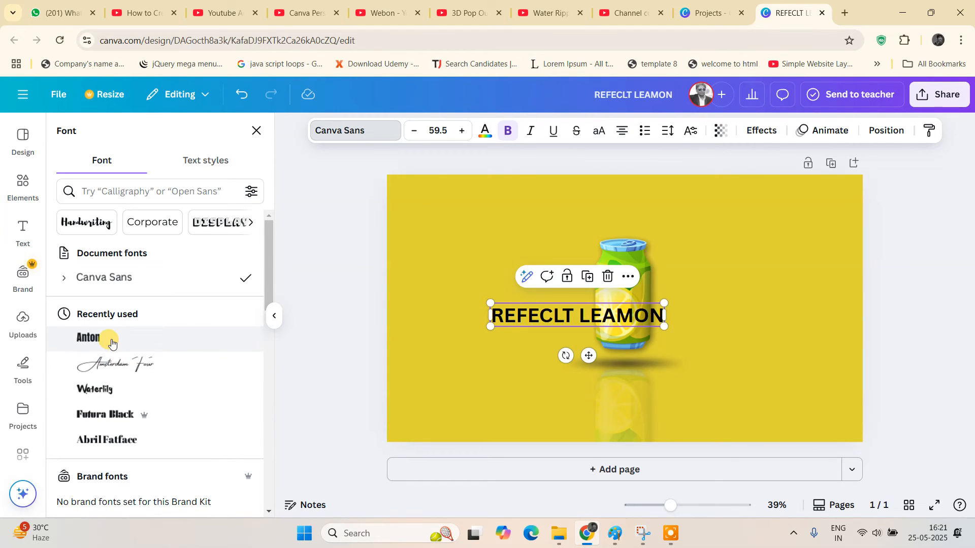
pyautogui.click(122, 413)
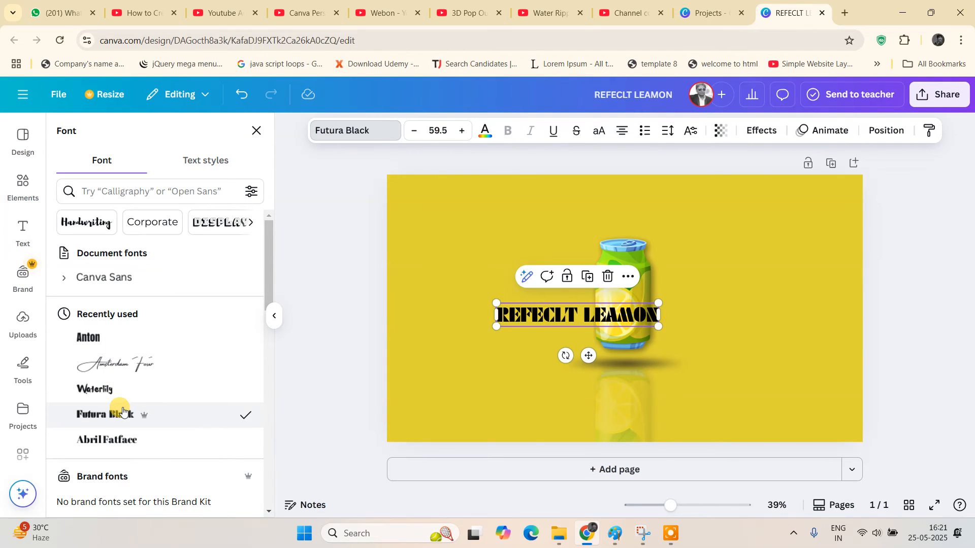
pyautogui.click(126, 439)
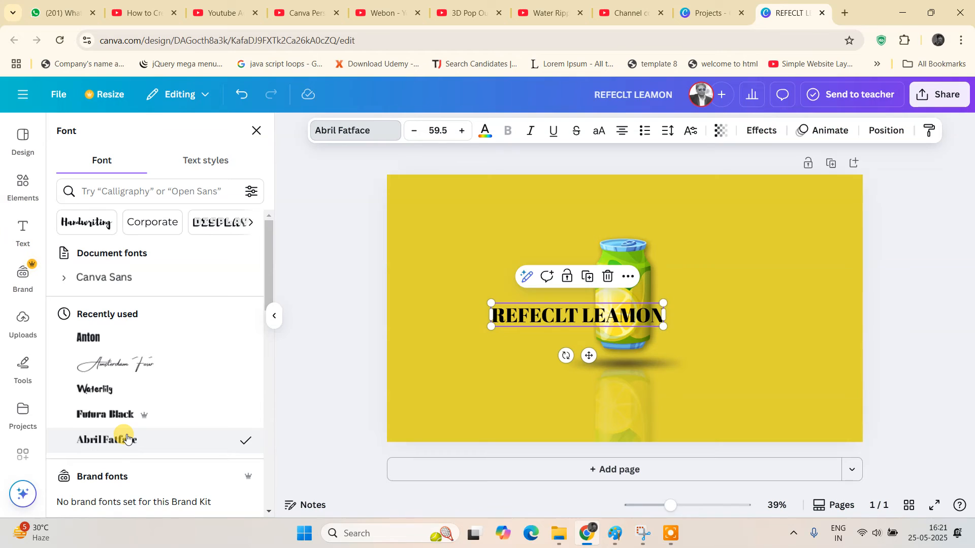
# Try the Shrikhand, Horizon and Etna Sans Serif fonts on the heading.
pyautogui.scroll(-4, 159, 362)
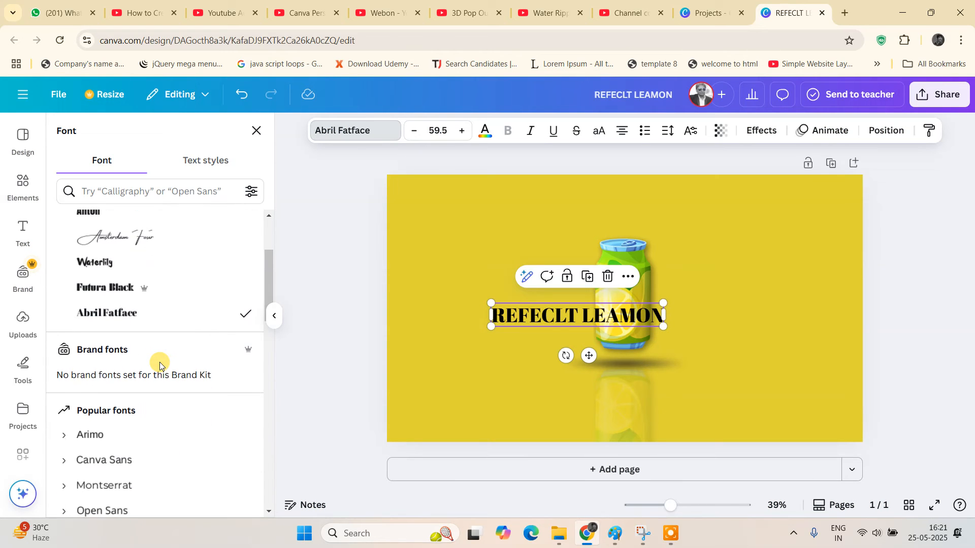
pyautogui.scroll(-8, 160, 361)
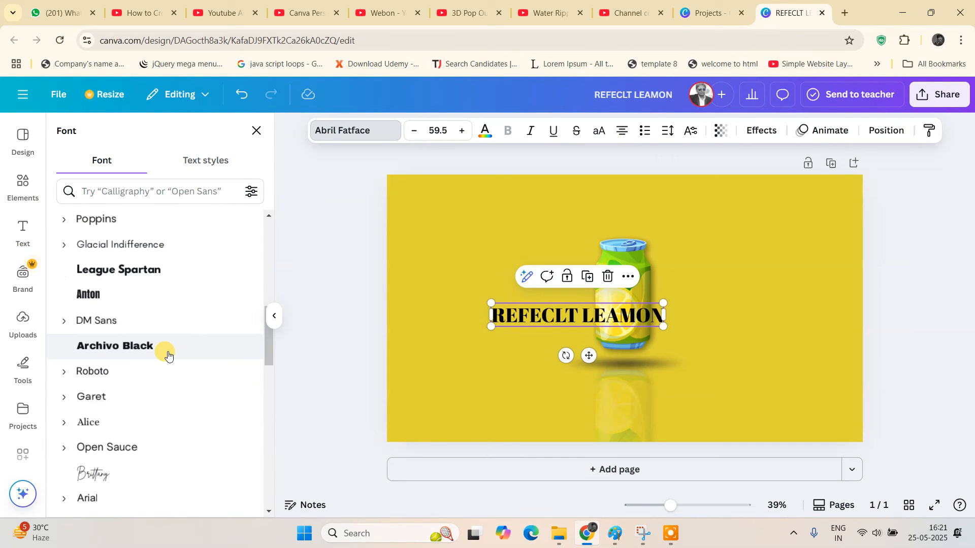
pyautogui.scroll(-4, 164, 334)
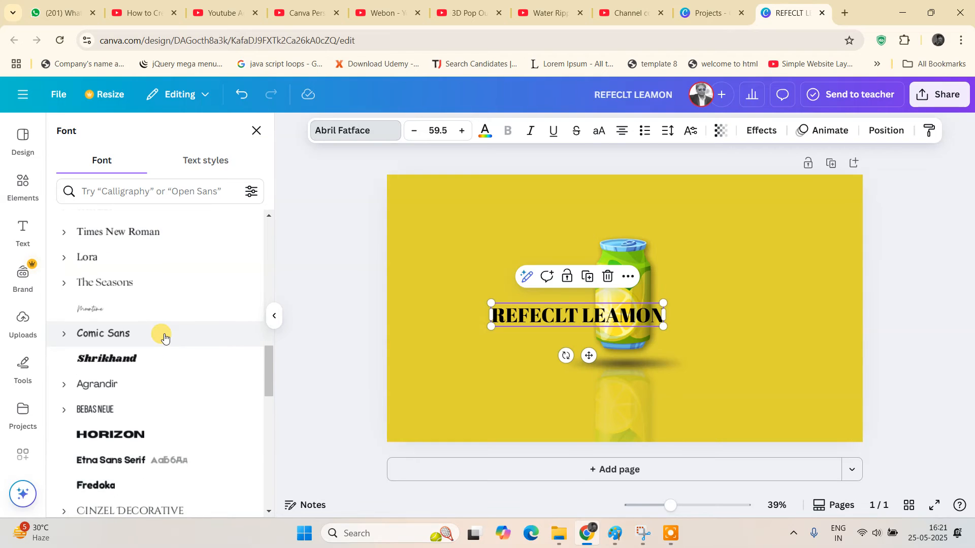
pyautogui.scroll(-1, 164, 335)
pyautogui.click(154, 300)
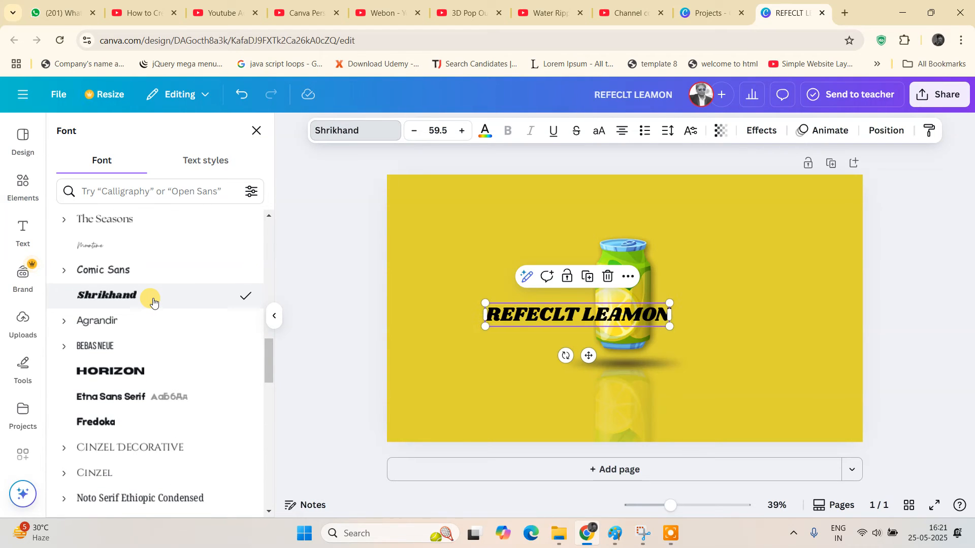
pyautogui.click(135, 370)
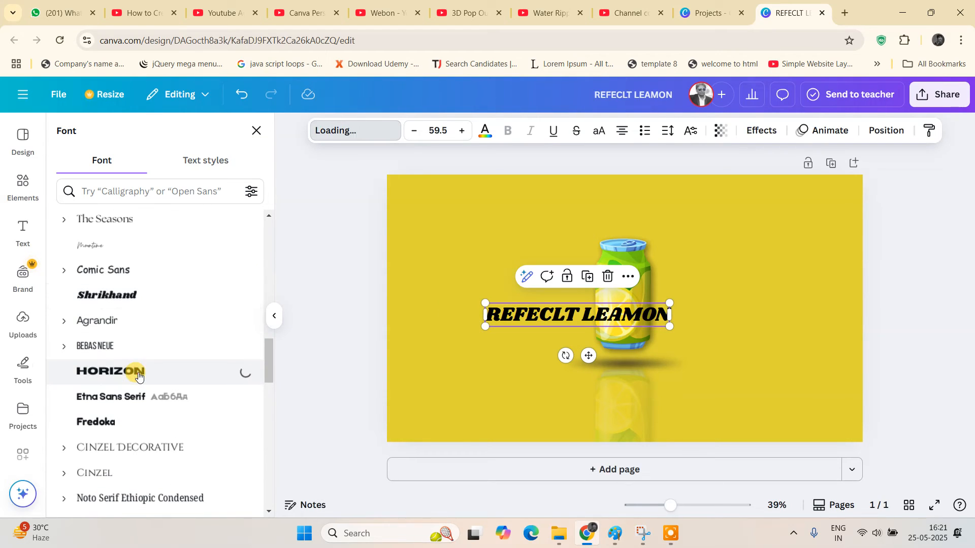
pyautogui.click(141, 402)
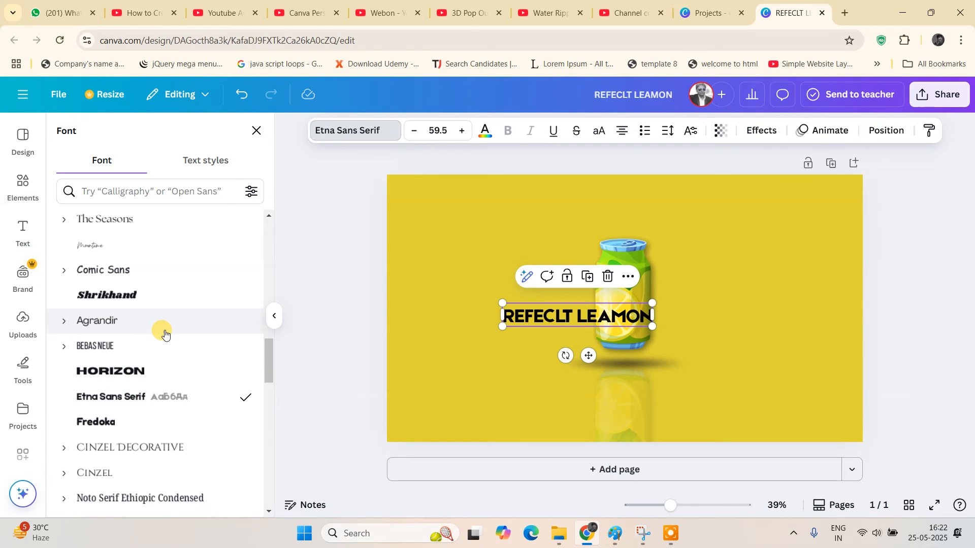
# Try Lilita One on the heading, but set its font to Cinzel Decorative.
pyautogui.scroll(-3, 163, 332)
pyautogui.click(150, 357)
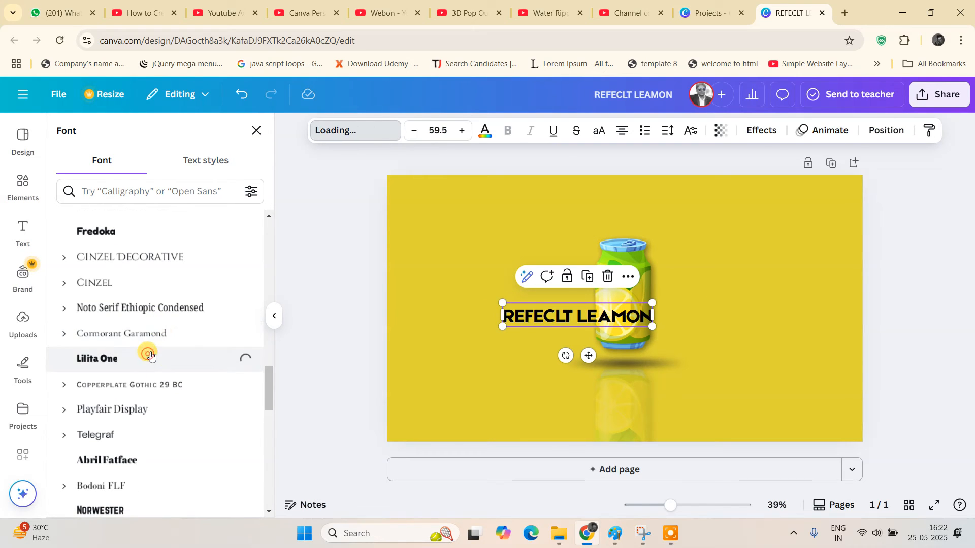
pyautogui.click(159, 260)
# Look through the popular fonts for another typeface for the heading.
pyautogui.scroll(-4, 163, 330)
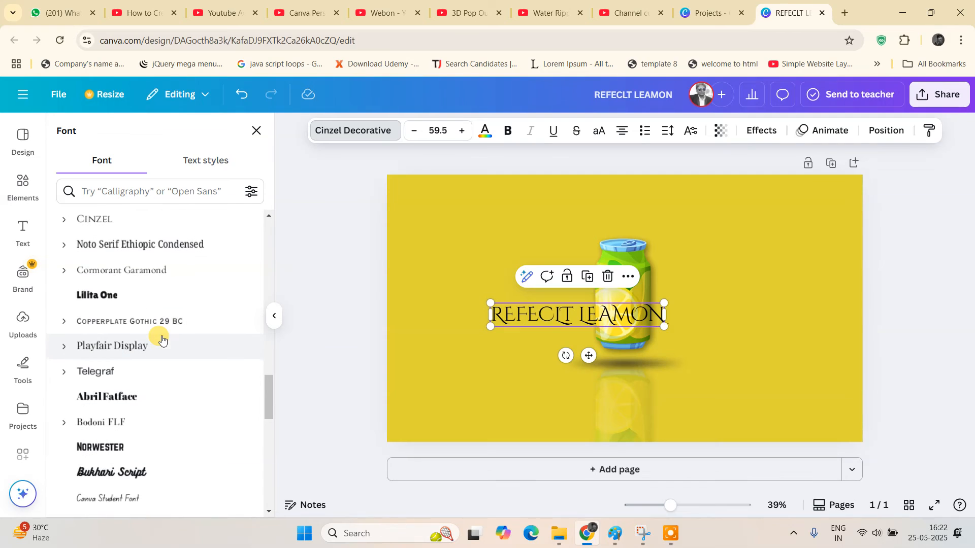
pyautogui.scroll(-3, 162, 325)
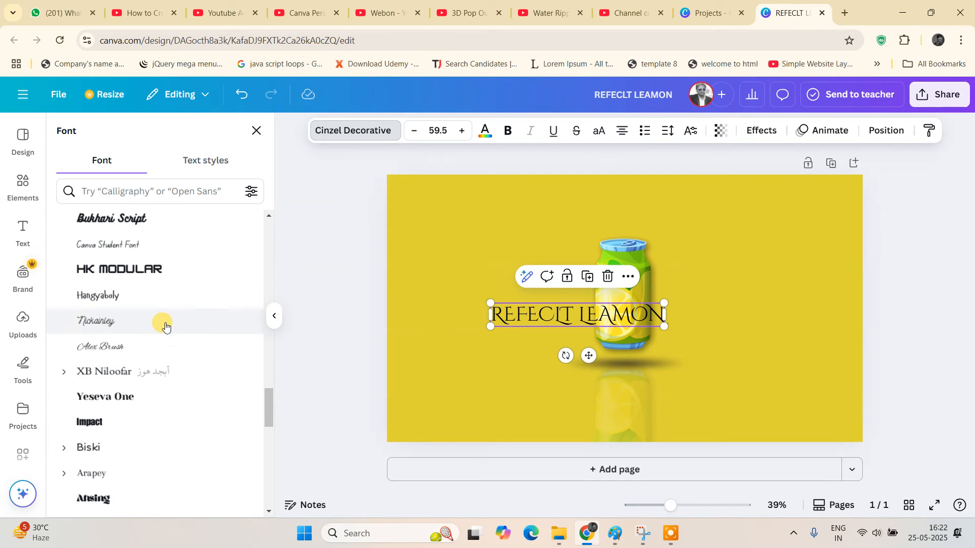
pyautogui.scroll(-4, 165, 279)
pyautogui.scroll(12, 170, 286)
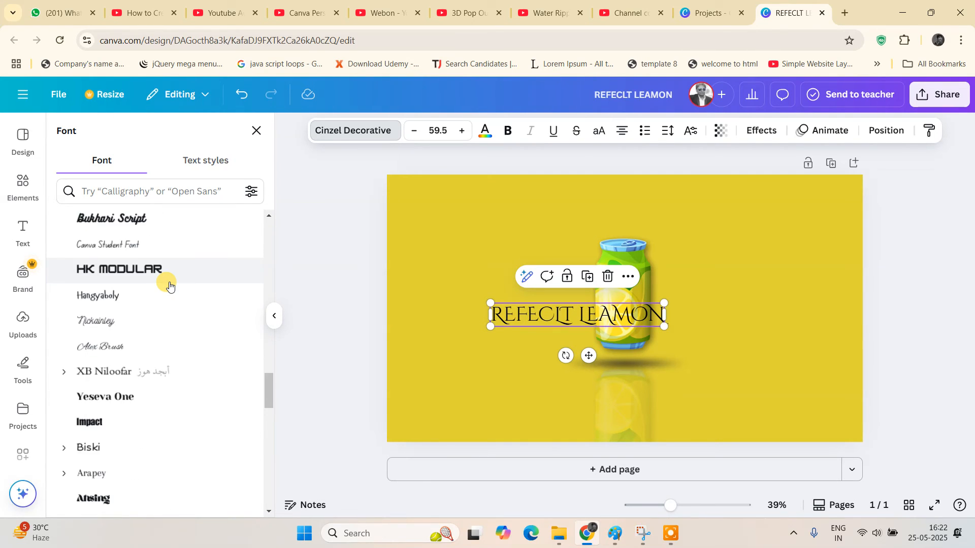
pyautogui.scroll(5, 168, 283)
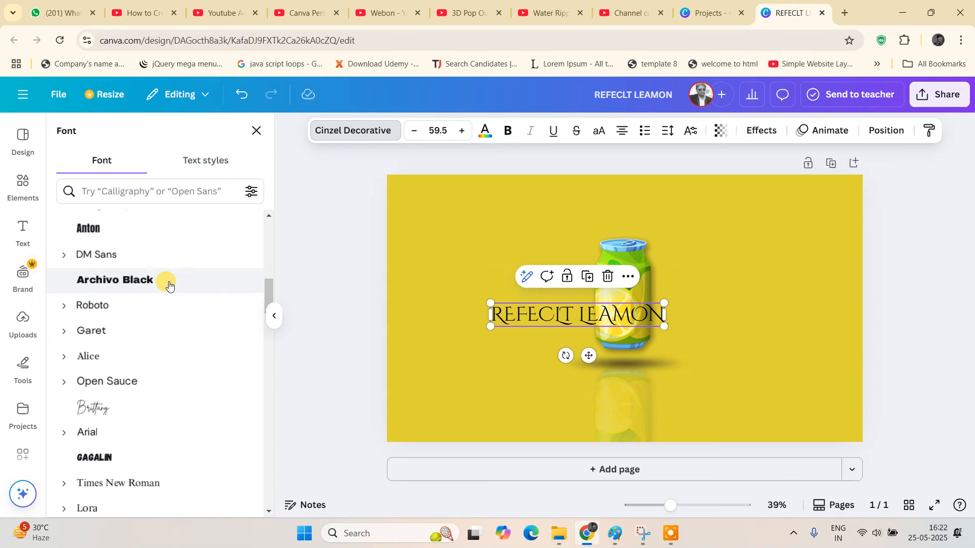